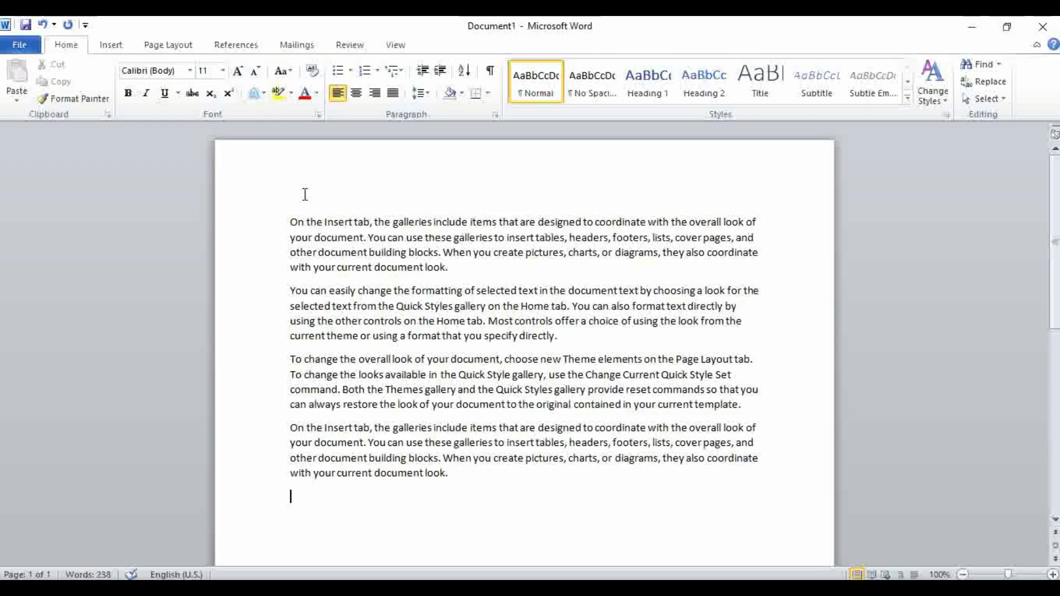
Split the first paragraph after "On the Insert tab" so those words stand on their own line.
{"action": "left_click", "coordinate": [285, 203]}
{"action": "left_click", "coordinate": [370, 223]}
{"action": "key", "text": "Return"}
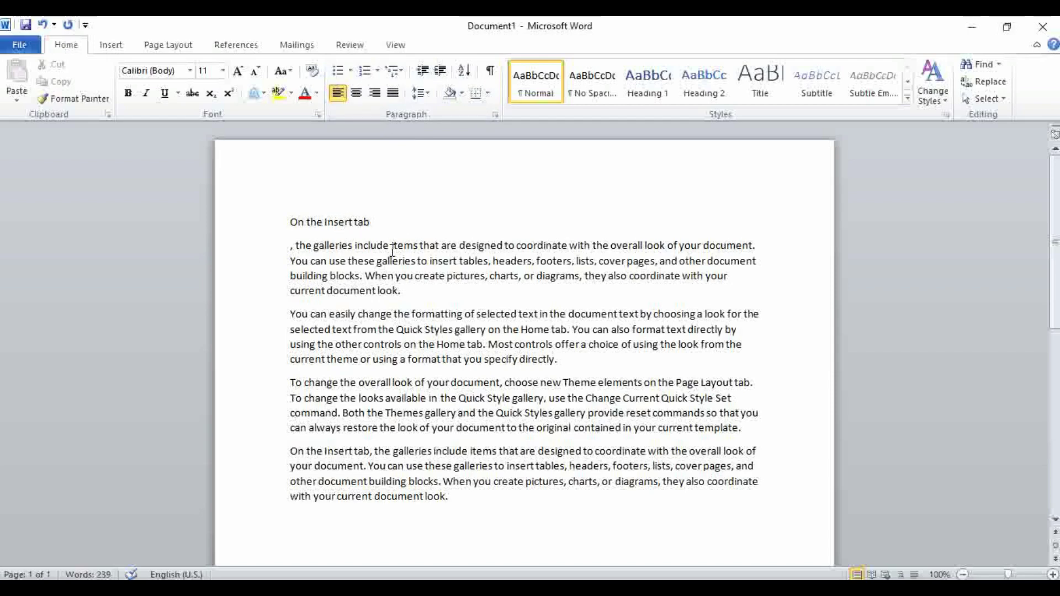
Try centre and right alignment on the "On the Insert tab" line, and return it to left alignment.
{"action": "left_click", "coordinate": [356, 95]}
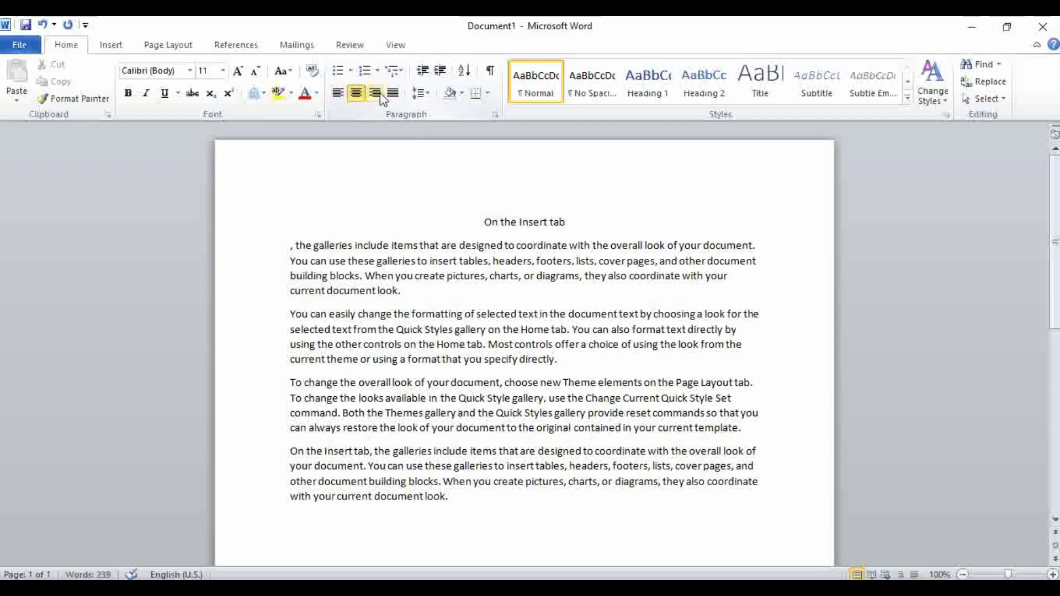
{"action": "left_click", "coordinate": [380, 95]}
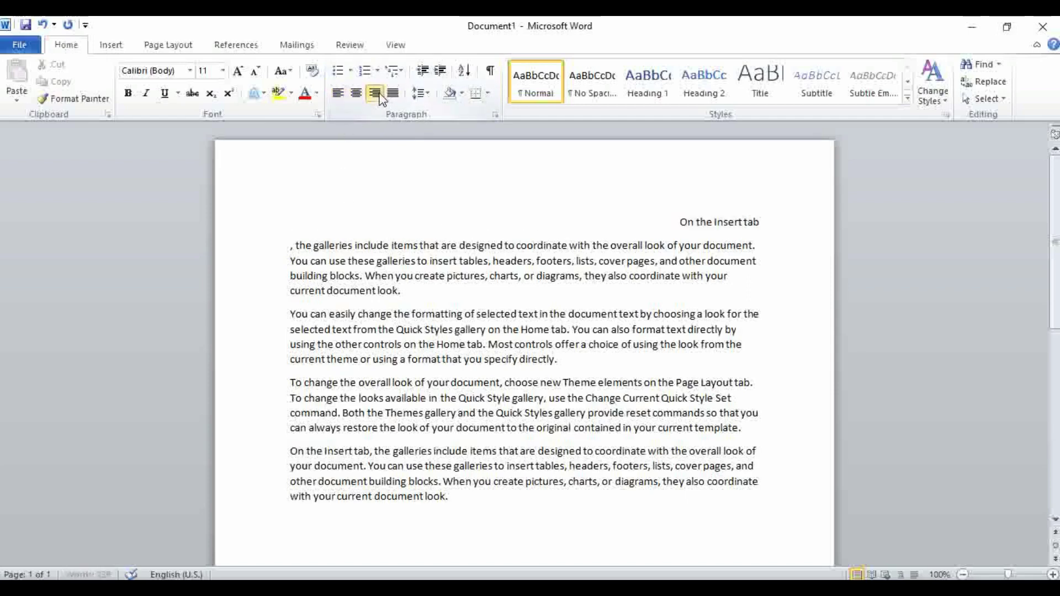
{"action": "left_click", "coordinate": [334, 95]}
{"action": "left_click", "coordinate": [386, 224]}
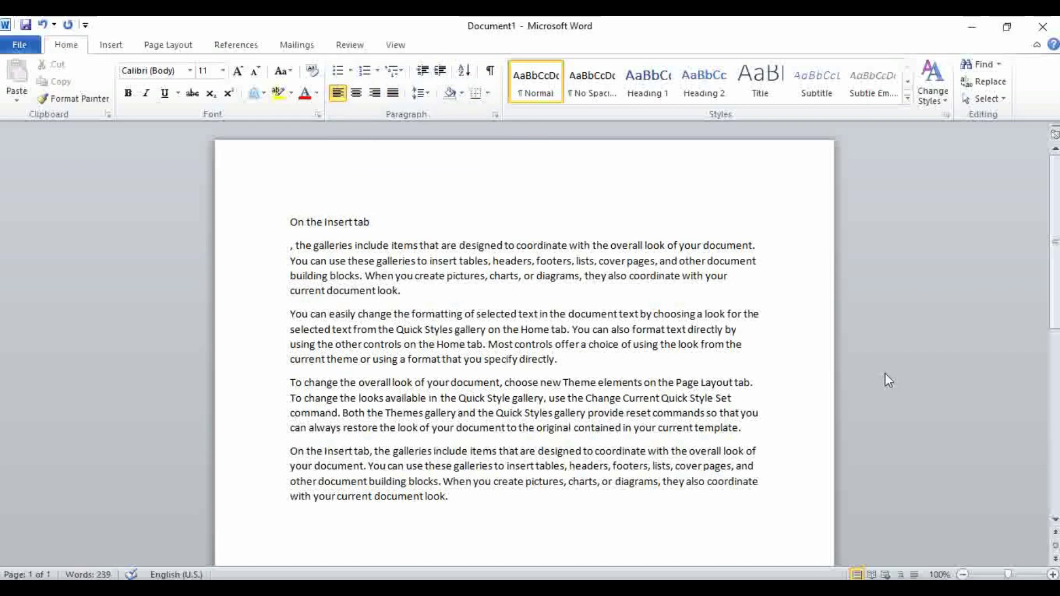
Justify the paragraph beginning ", the galleries include".
{"action": "left_click", "coordinate": [730, 276]}
{"action": "left_click_drag", "start_coordinate": [273, 248], "coordinate": [274, 285]}
{"action": "left_click", "coordinate": [348, 312]}
{"action": "left_click", "coordinate": [369, 261]}
{"action": "left_click", "coordinate": [393, 95]}
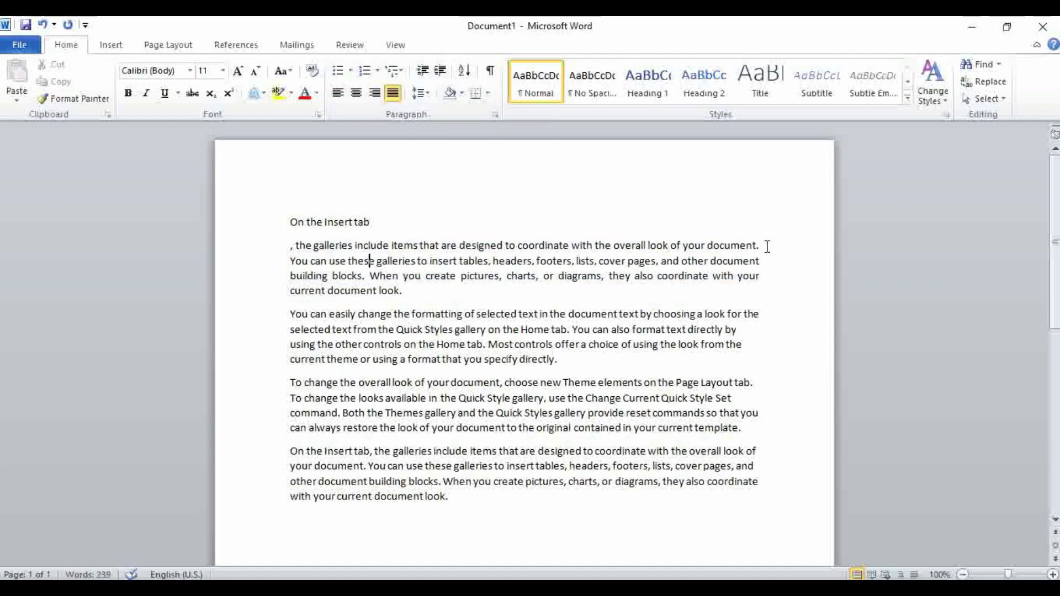
Justify the paragraphs beginning "You can easily change" and "To change the overall look".
{"action": "left_click", "coordinate": [647, 330]}
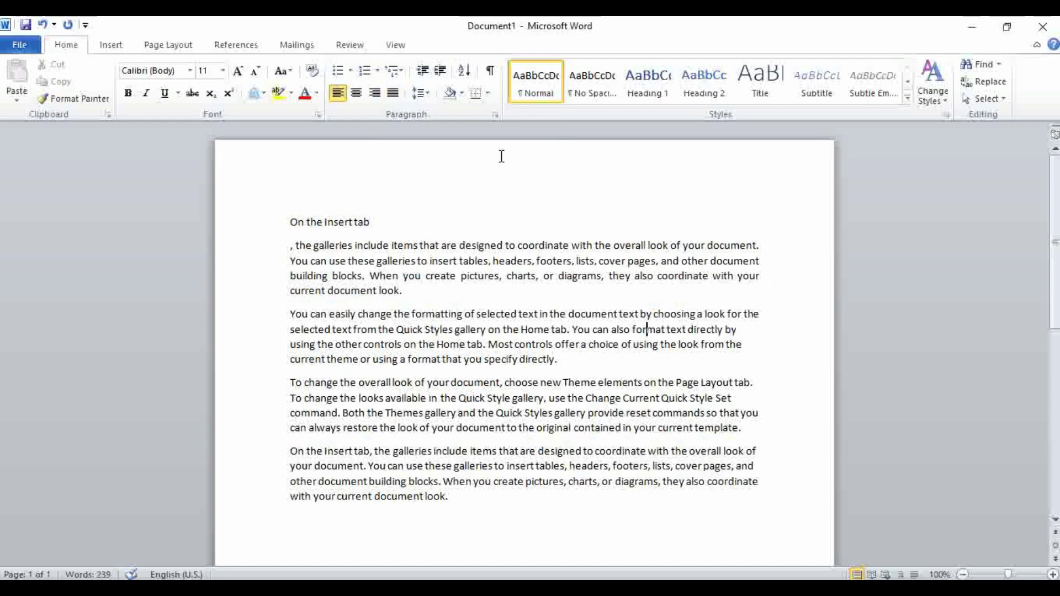
{"action": "left_click", "coordinate": [398, 96]}
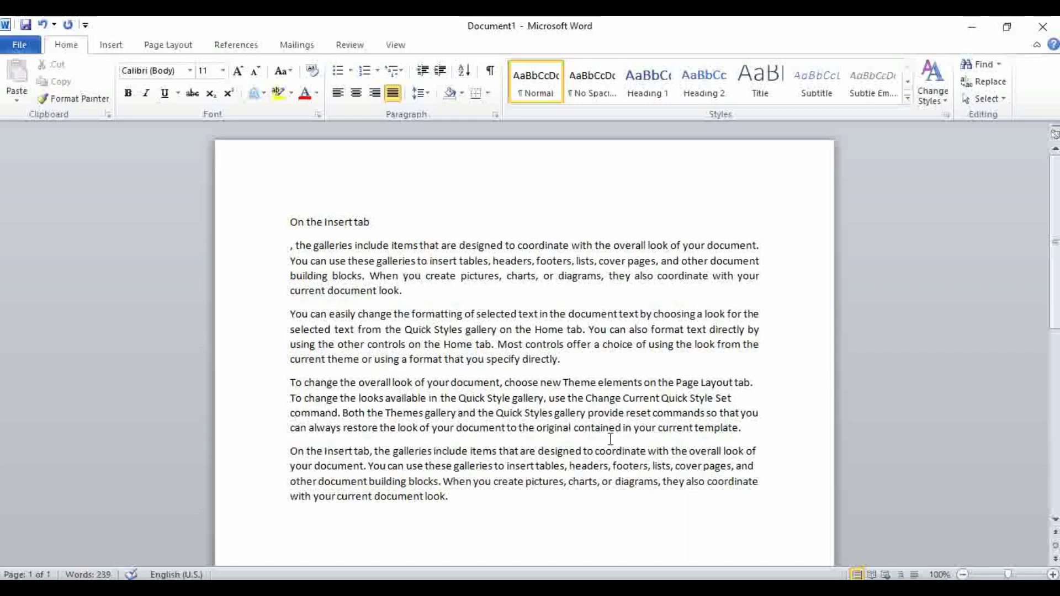
{"action": "left_click", "coordinate": [673, 413]}
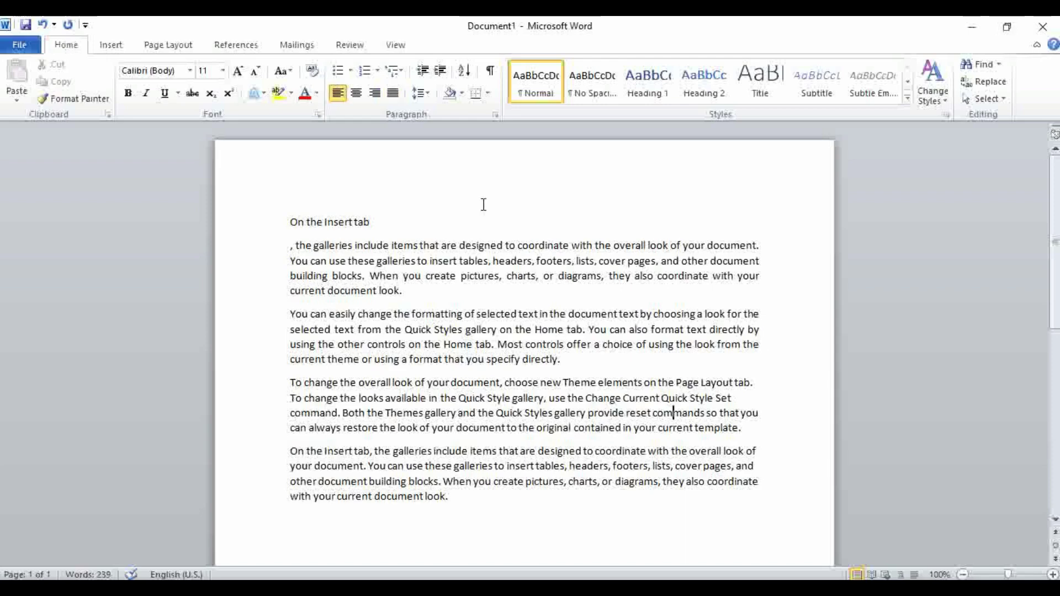
{"action": "left_click", "coordinate": [391, 99]}
{"action": "left_click", "coordinate": [626, 375]}
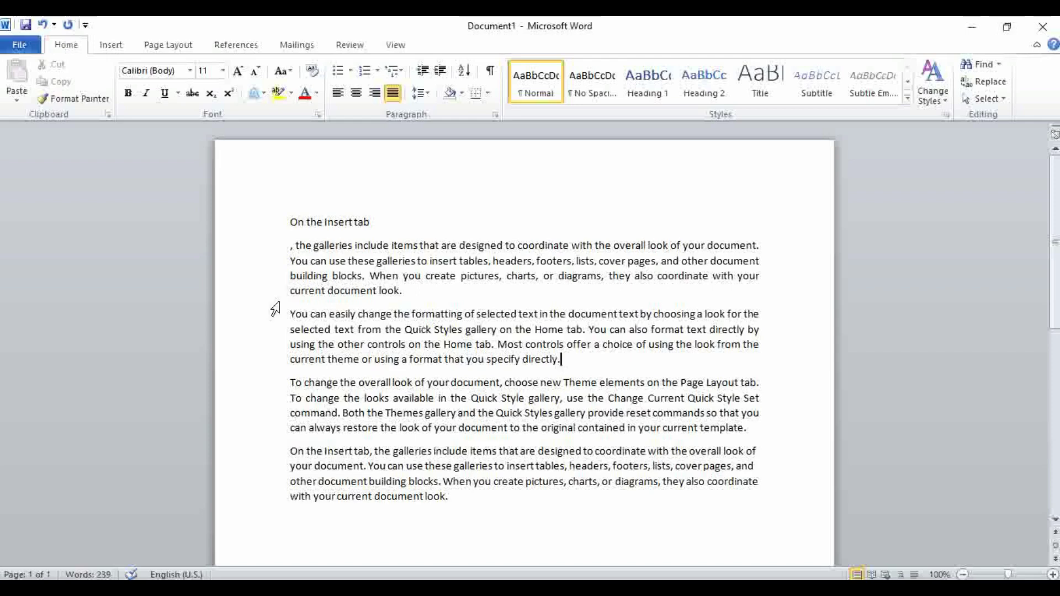
Set the line spacing of the paragraph beginning ", the galleries include" to 1.0.
{"action": "left_click", "coordinate": [371, 245]}
{"action": "left_click", "coordinate": [429, 96]}
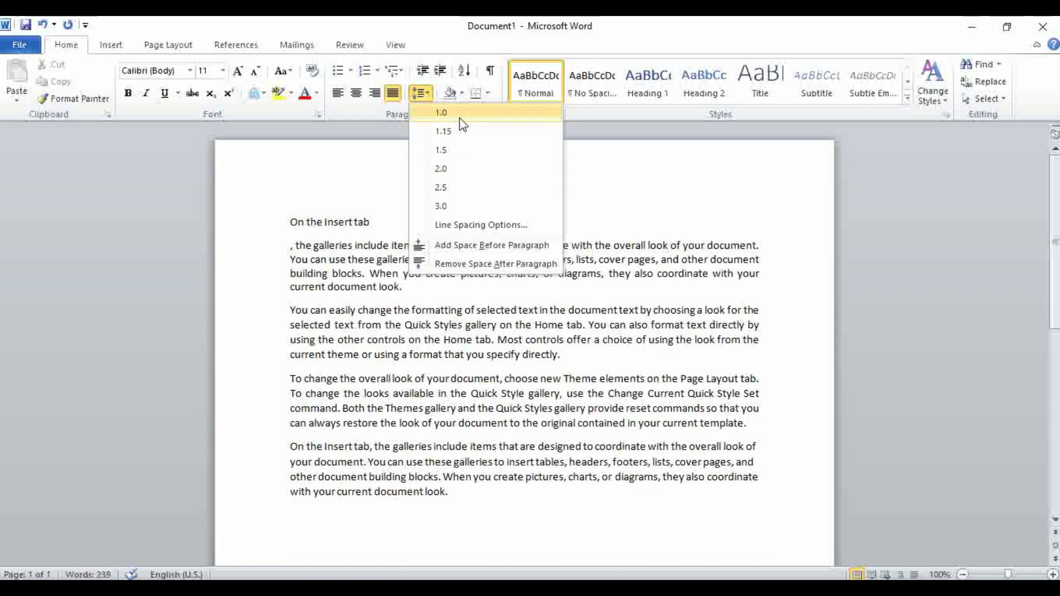
{"action": "left_click", "coordinate": [460, 117]}
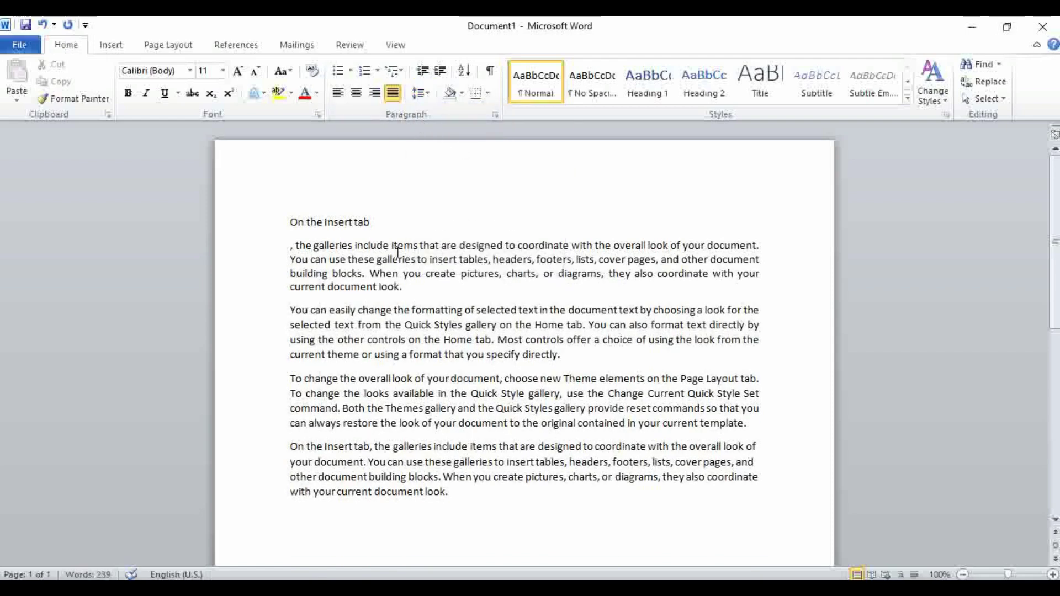
{"action": "left_click", "coordinate": [420, 93]}
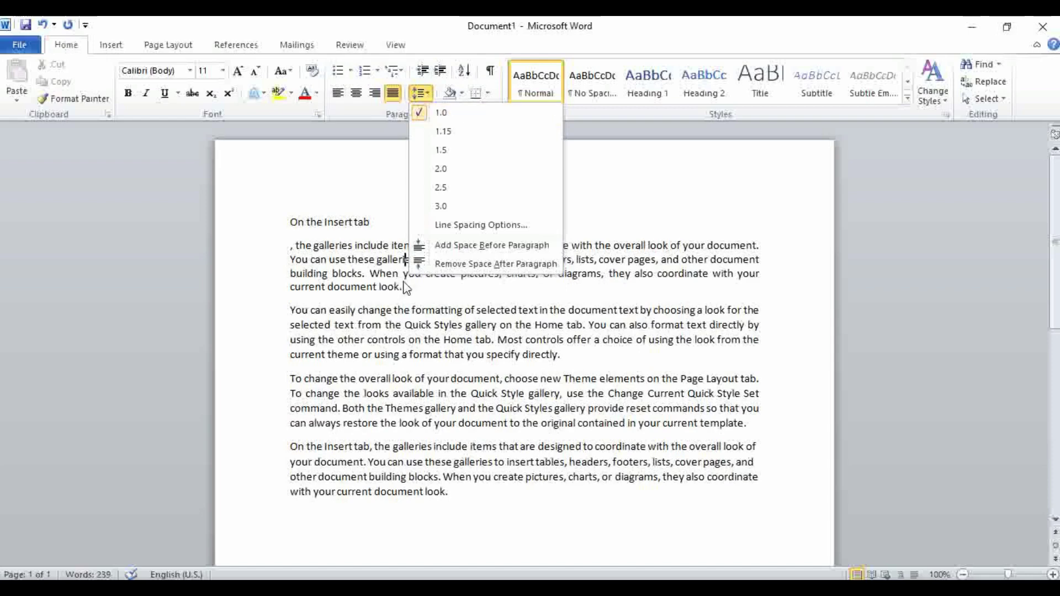
{"action": "left_click", "coordinate": [415, 112]}
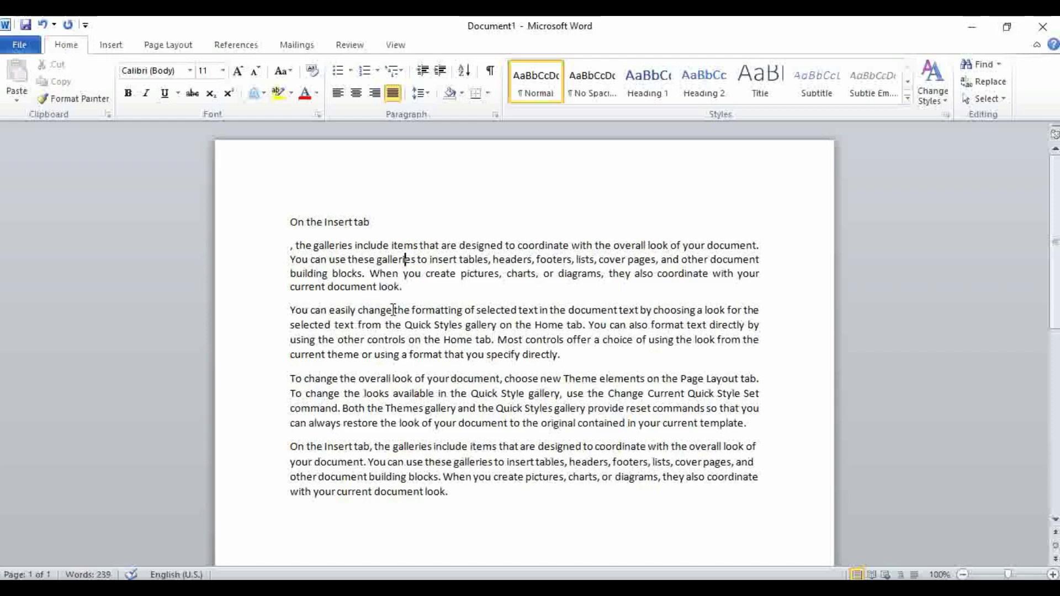
Remove the space after the paragraph beginning ", the galleries include".
{"action": "left_click", "coordinate": [430, 94]}
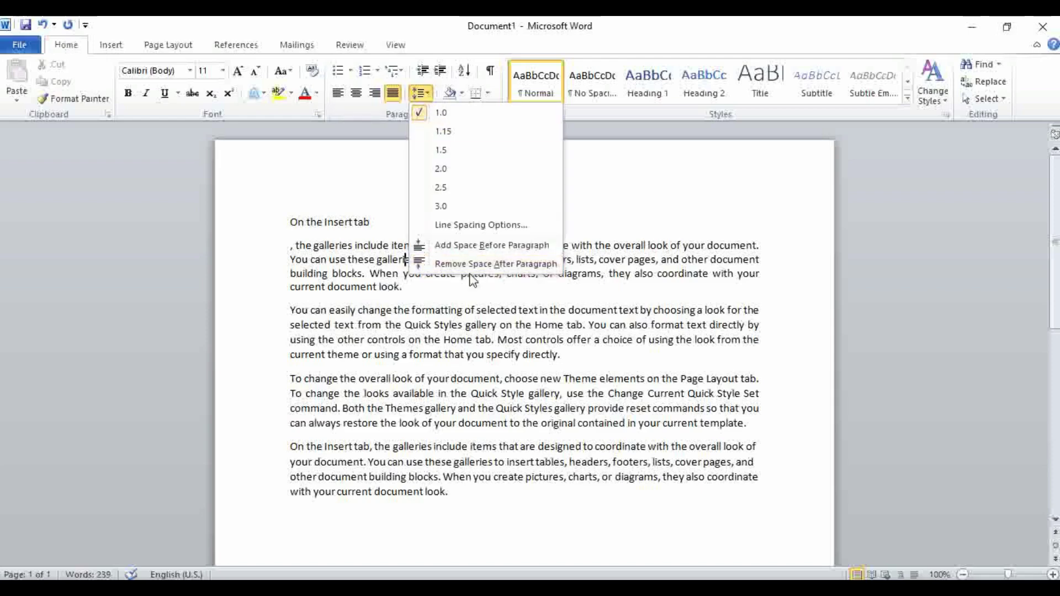
{"action": "left_click", "coordinate": [518, 270]}
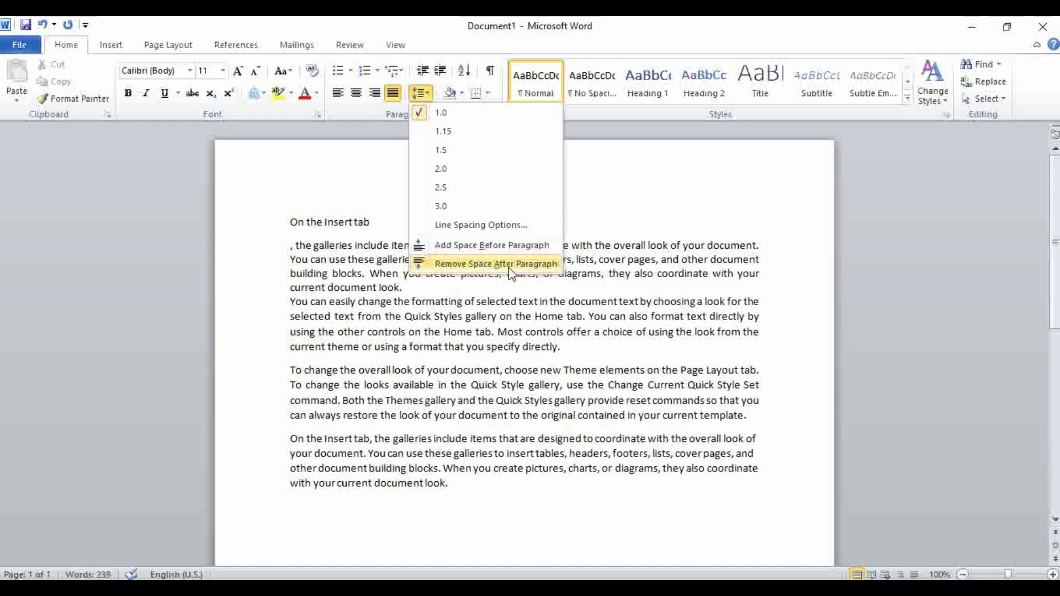
{"action": "left_click", "coordinate": [518, 265]}
Add space before the paragraph beginning "You can easily change".
{"action": "left_click", "coordinate": [412, 301]}
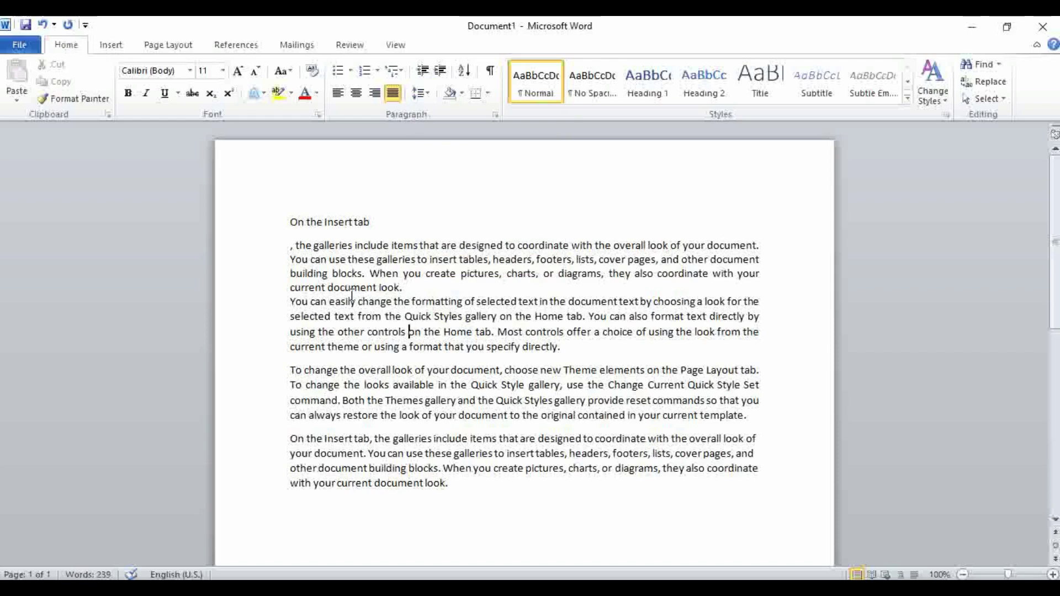
{"action": "left_click", "coordinate": [431, 94]}
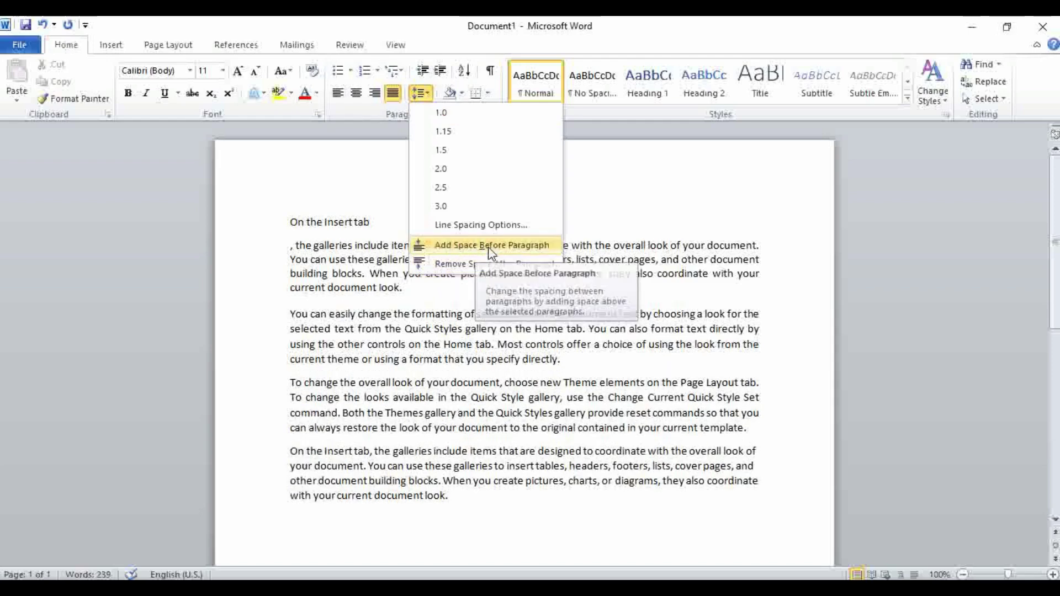
{"action": "left_click", "coordinate": [504, 246]}
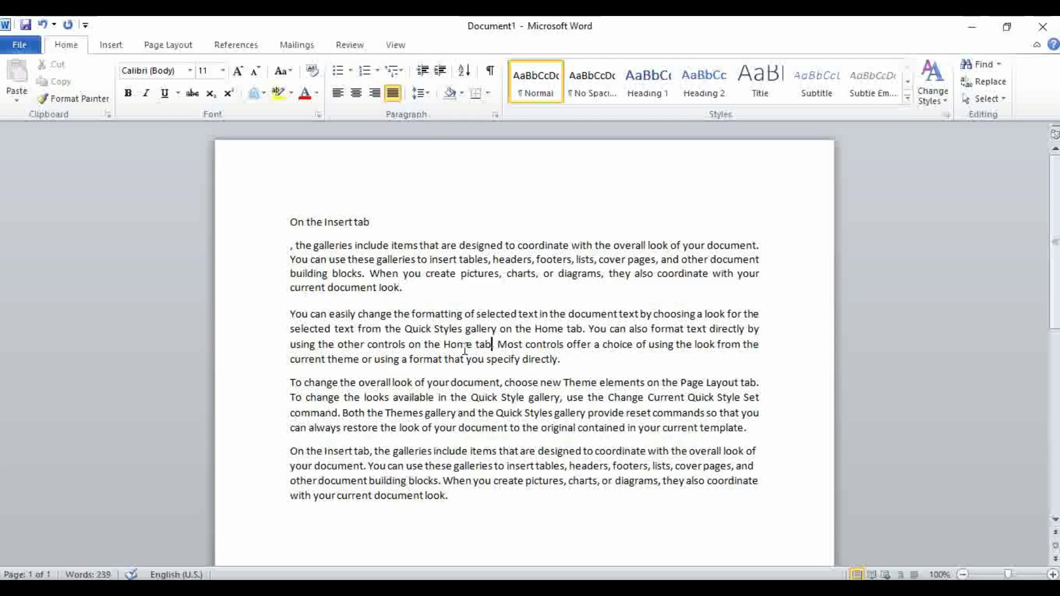
{"action": "left_click", "coordinate": [291, 95]}
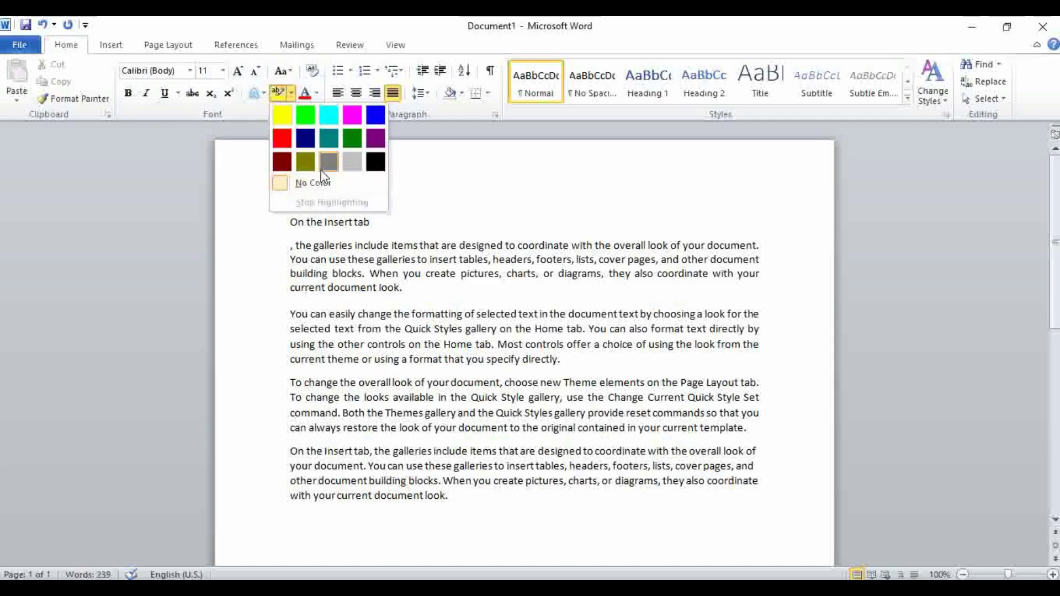
{"action": "left_click", "coordinate": [317, 184]}
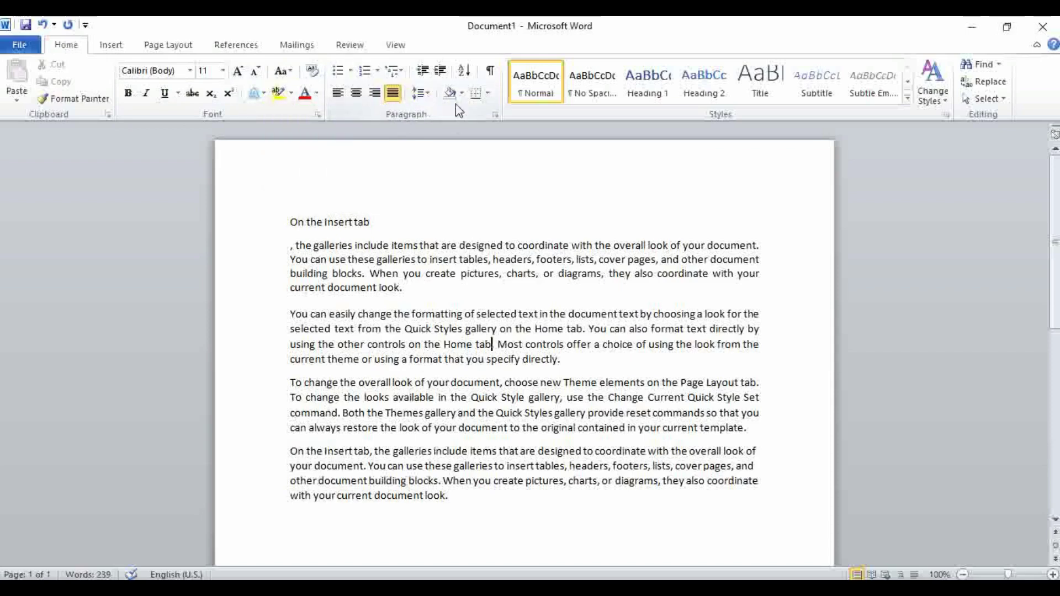
Apply light green paragraph shading to the whole "On the Insert tab" line.
{"action": "mouse_move", "coordinate": [454, 125]}
{"action": "left_click_drag", "start_coordinate": [369, 225], "coordinate": [313, 226]}
{"action": "left_click", "coordinate": [366, 222]}
{"action": "left_click_drag", "start_coordinate": [308, 228], "coordinate": [306, 233]}
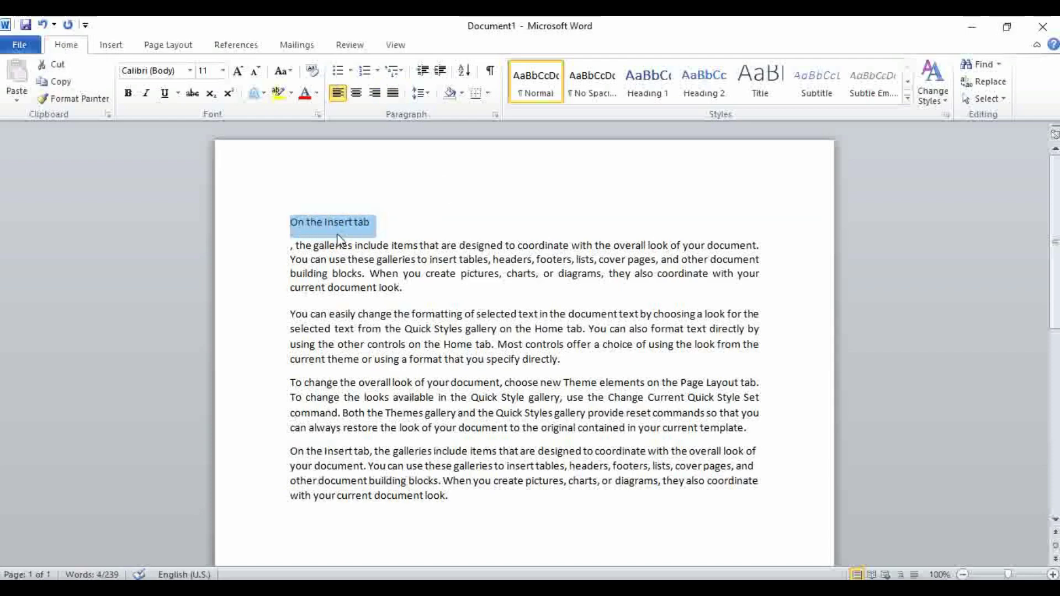
{"action": "left_click", "coordinate": [382, 228]}
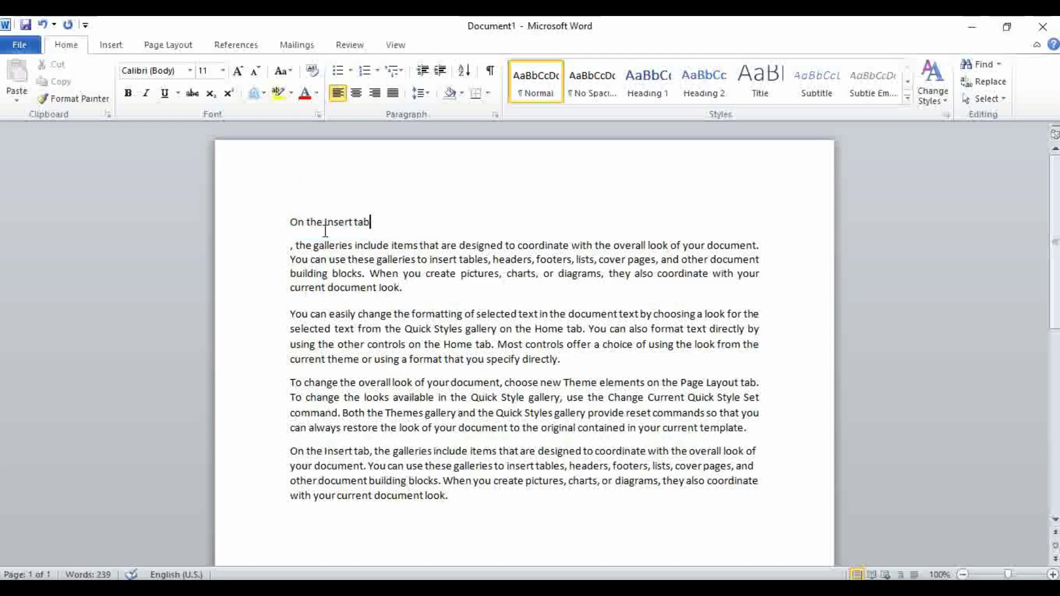
{"action": "left_click", "coordinate": [266, 232]}
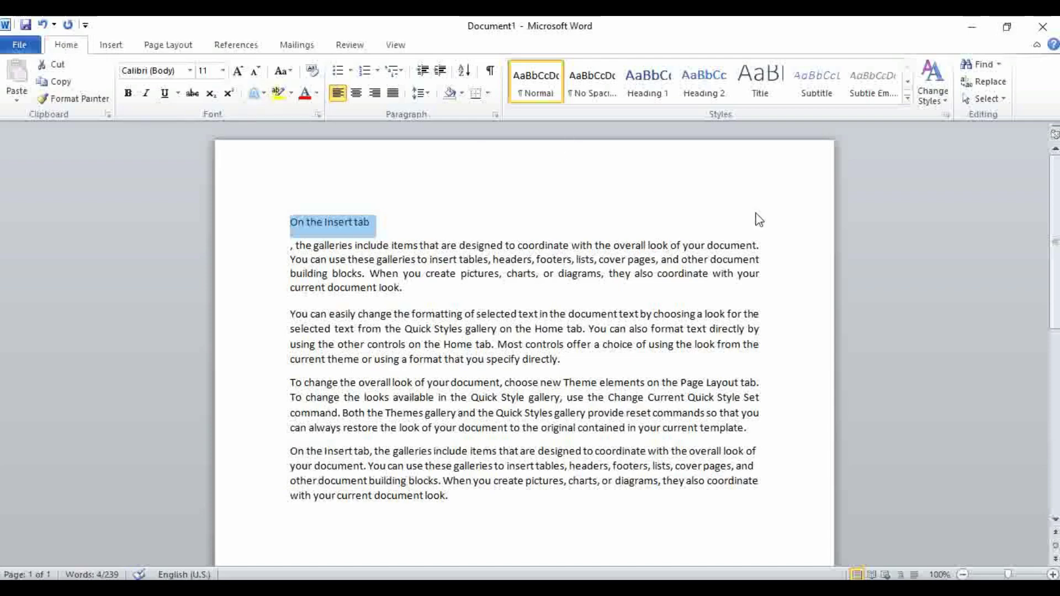
{"action": "left_click", "coordinate": [462, 94]}
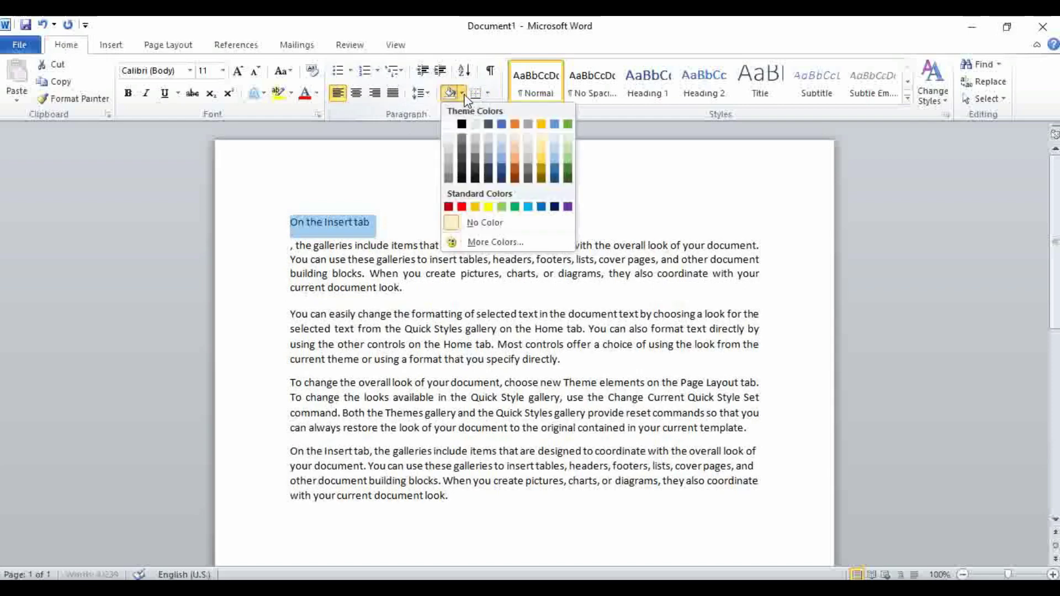
{"action": "left_click", "coordinate": [502, 207]}
{"action": "left_click", "coordinate": [602, 220]}
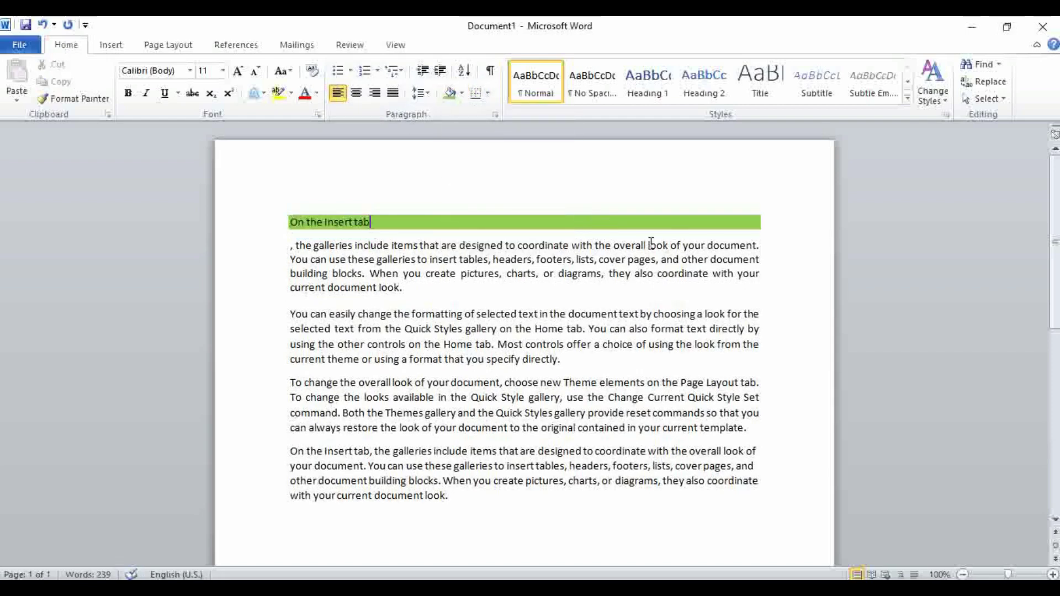
Insert a manual line break after ", the galleries include" within the same paragraph.
{"action": "left_click", "coordinate": [389, 245]}
{"action": "key", "text": "shift+Return"}
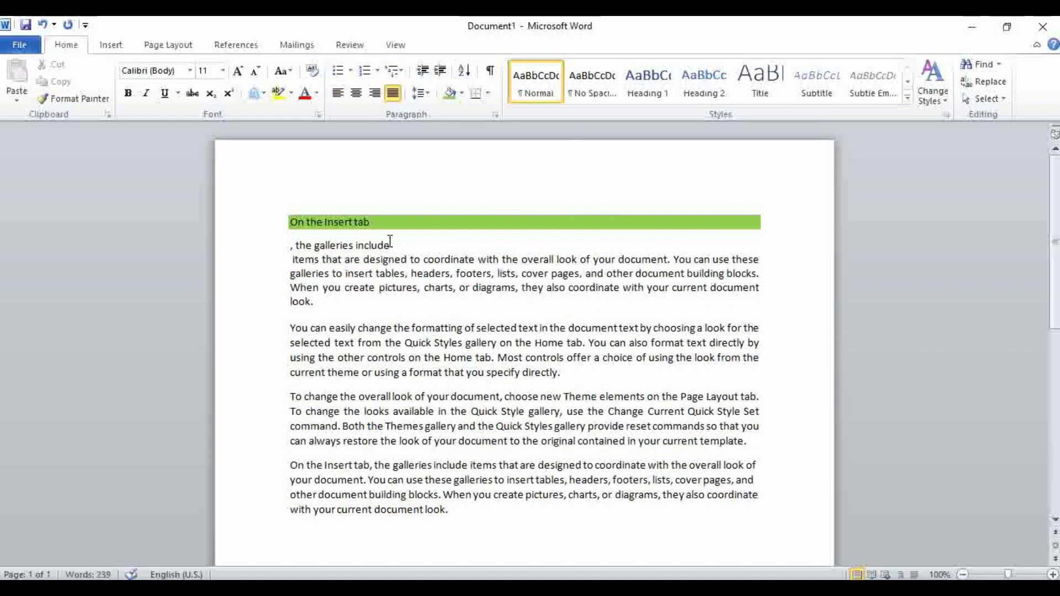
Practise selecting the words "the galleries include" before the line break, and clear the selection.
{"action": "key", "text": "shift+Left"}
{"action": "key", "text": "shift+Left"}
{"action": "key", "text": "shift+Left"}
{"action": "key", "text": "shift+Left"}
{"action": "key", "text": "shift+Left"}
{"action": "key", "text": "shift+Left"}
{"action": "key", "text": "shift+Left"}
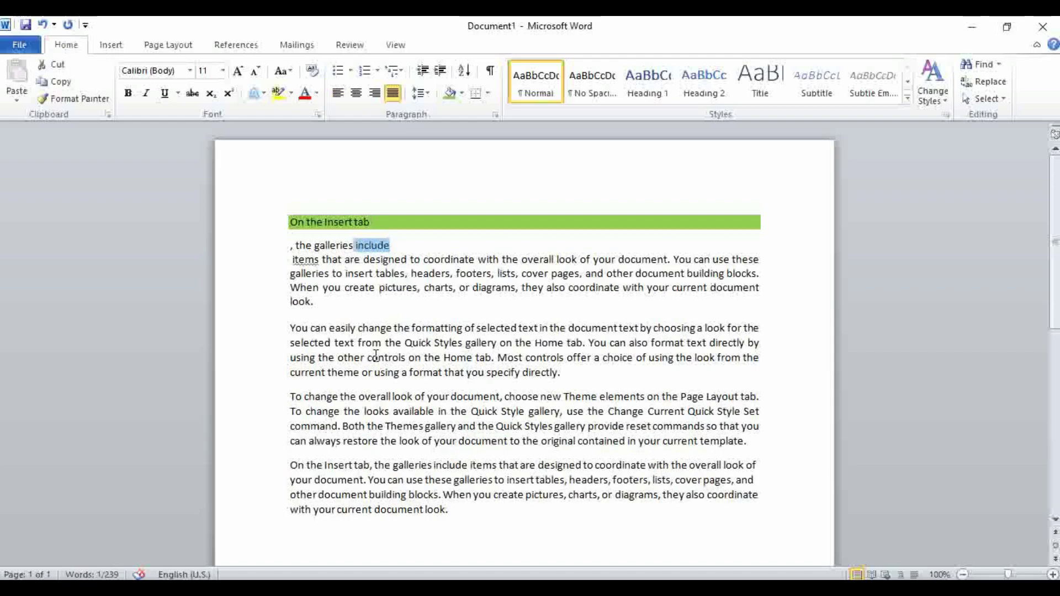
{"action": "key", "text": "ctrl+shift+Left"}
{"action": "key", "text": "ctrl+shift+Left"}
{"action": "key", "text": "ctrl+shift+Left"}
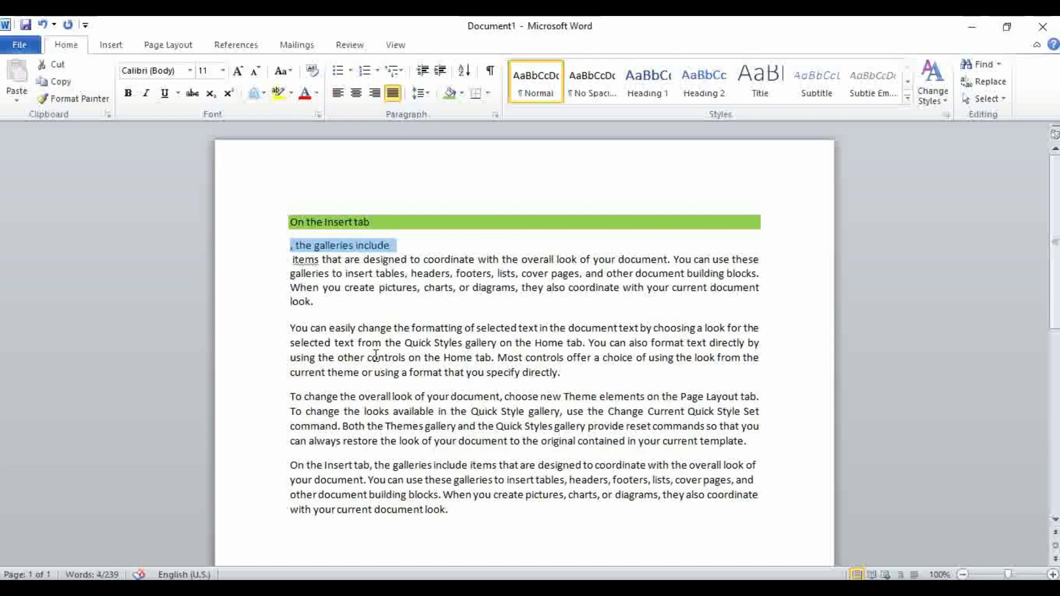
{"action": "key", "text": "ctrl+shift+Left"}
{"action": "key", "text": "shift+Right"}
{"action": "left_click", "coordinate": [392, 246]}
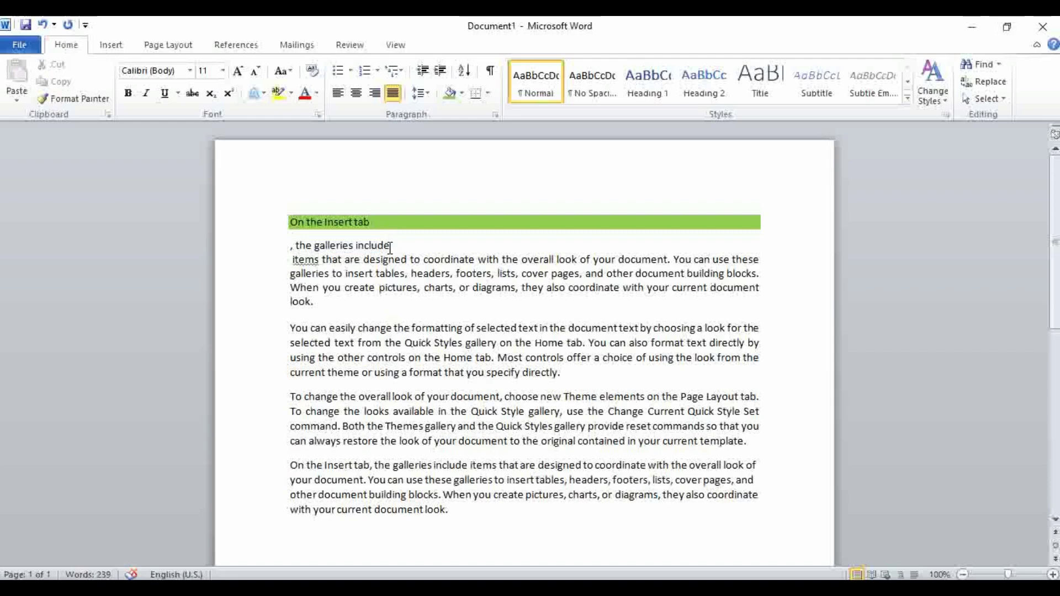
{"action": "left_click_drag", "start_coordinate": [392, 245], "coordinate": [301, 245]}
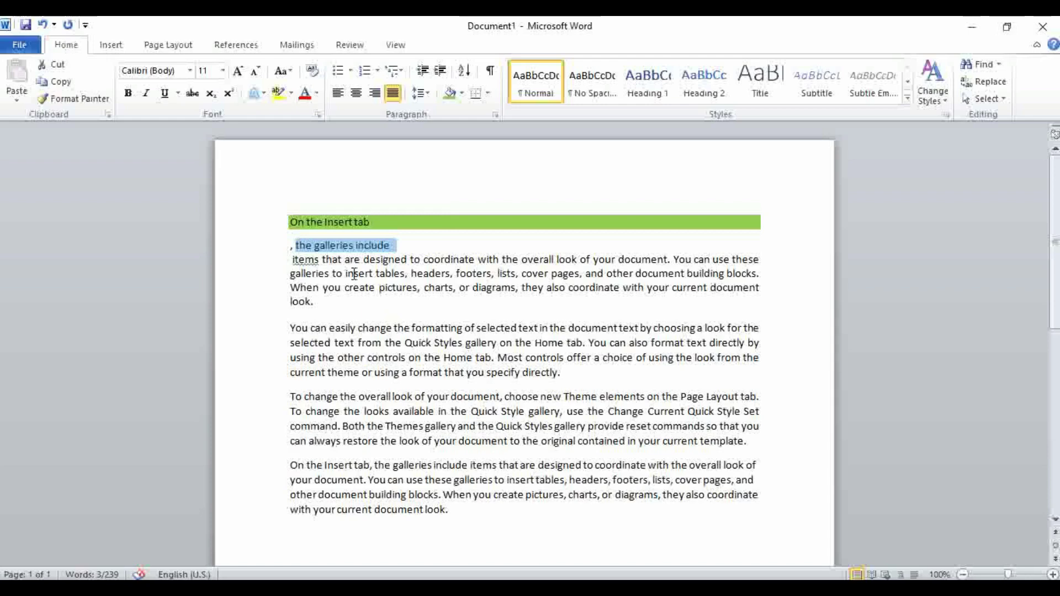
{"action": "left_click", "coordinate": [388, 245]}
{"action": "left_click_drag", "start_coordinate": [387, 245], "coordinate": [319, 259]}
Shade only the words "to coordinate" in red.
{"action": "left_click_drag", "start_coordinate": [410, 260], "coordinate": [478, 259]}
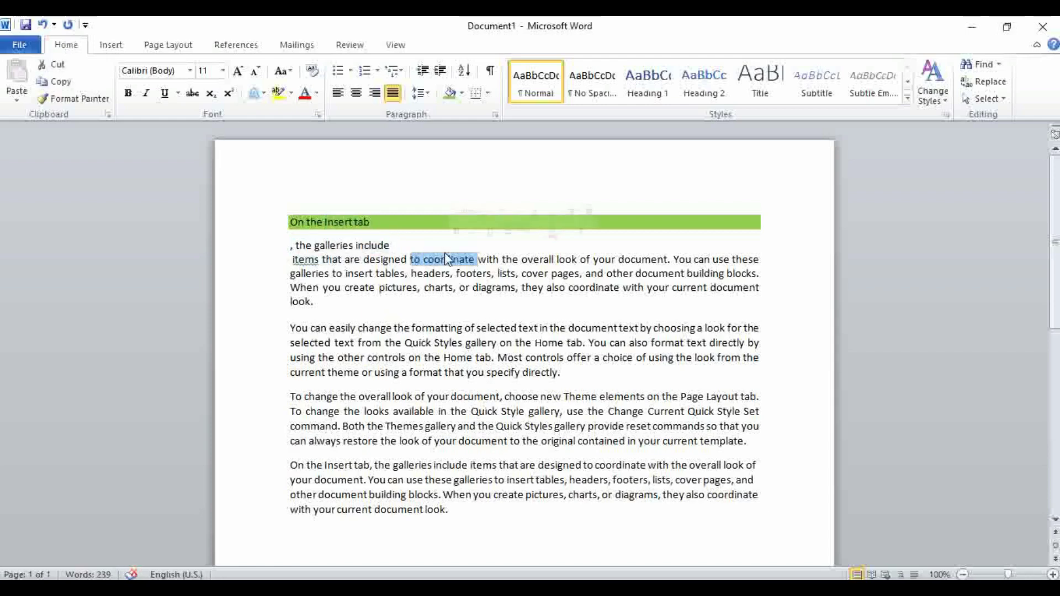
{"action": "left_click", "coordinate": [461, 93]}
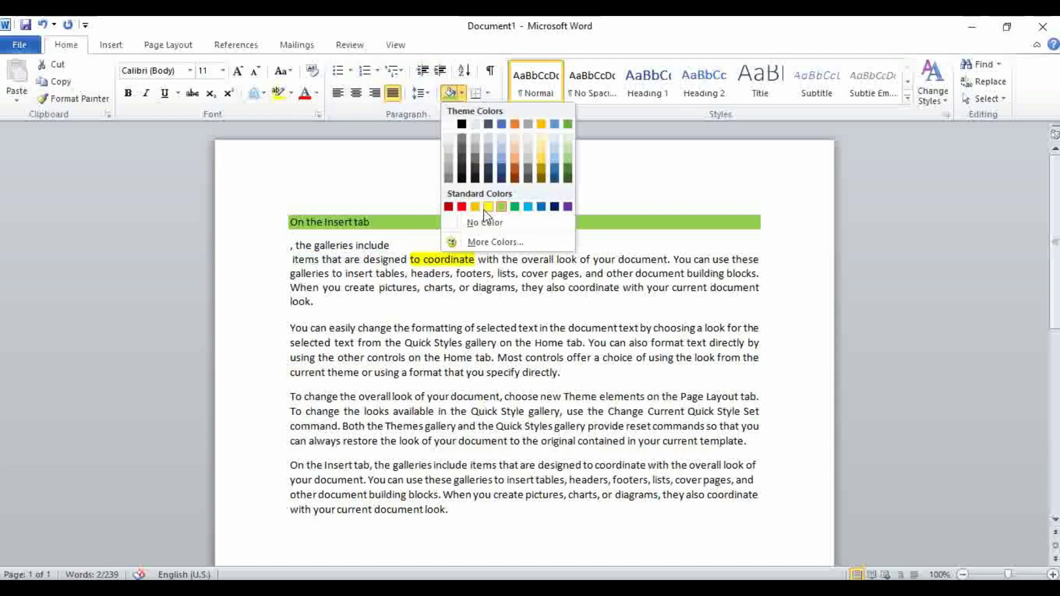
{"action": "left_click", "coordinate": [462, 206]}
{"action": "left_click", "coordinate": [451, 328]}
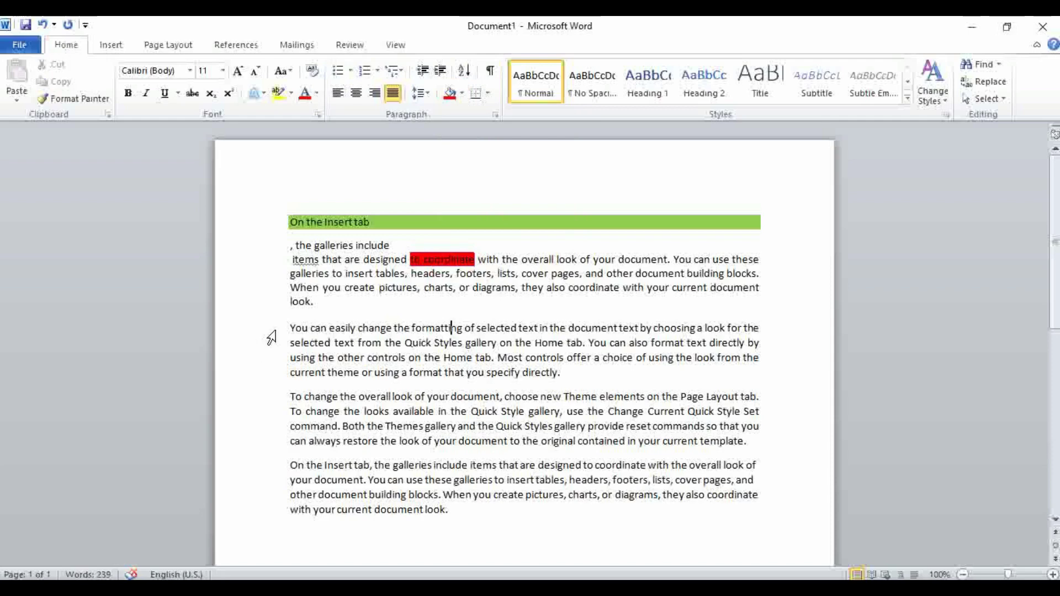
Shade the whole "You can easily change the formatting" paragraph light red using the standard palette of additional colours.
{"action": "left_click_drag", "start_coordinate": [270, 334], "coordinate": [269, 385]}
{"action": "left_click", "coordinate": [461, 92]}
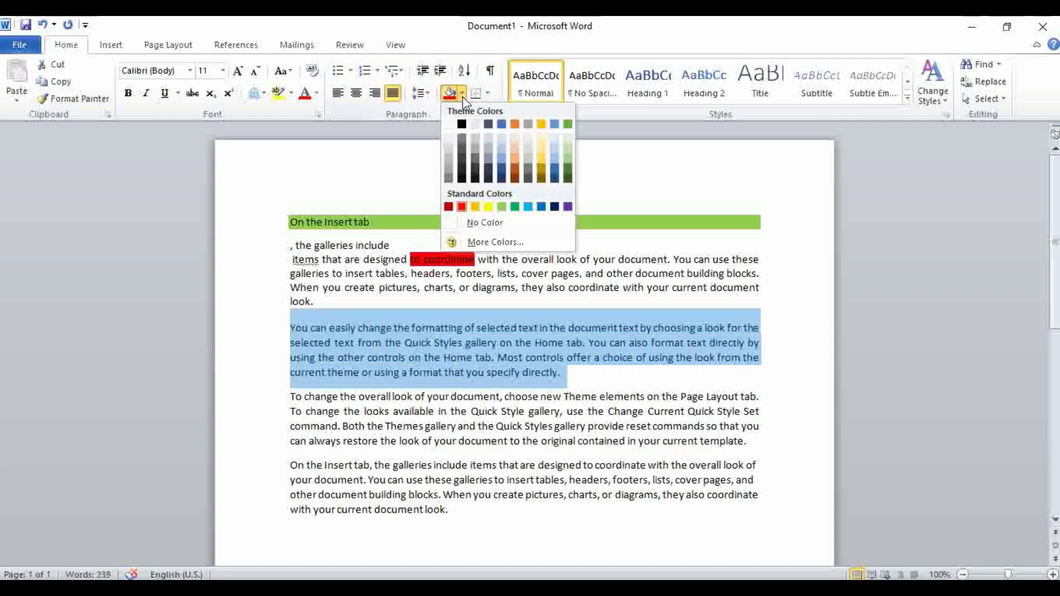
{"action": "left_click", "coordinate": [494, 242]}
{"action": "left_click", "coordinate": [494, 190]}
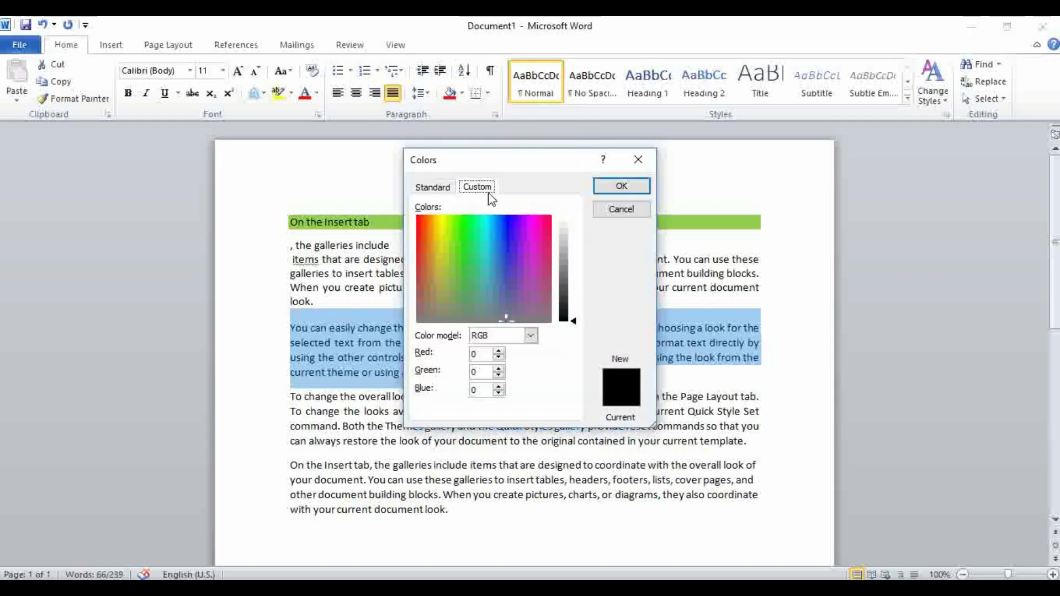
{"action": "left_click", "coordinate": [446, 287]}
{"action": "left_click", "coordinate": [435, 188]}
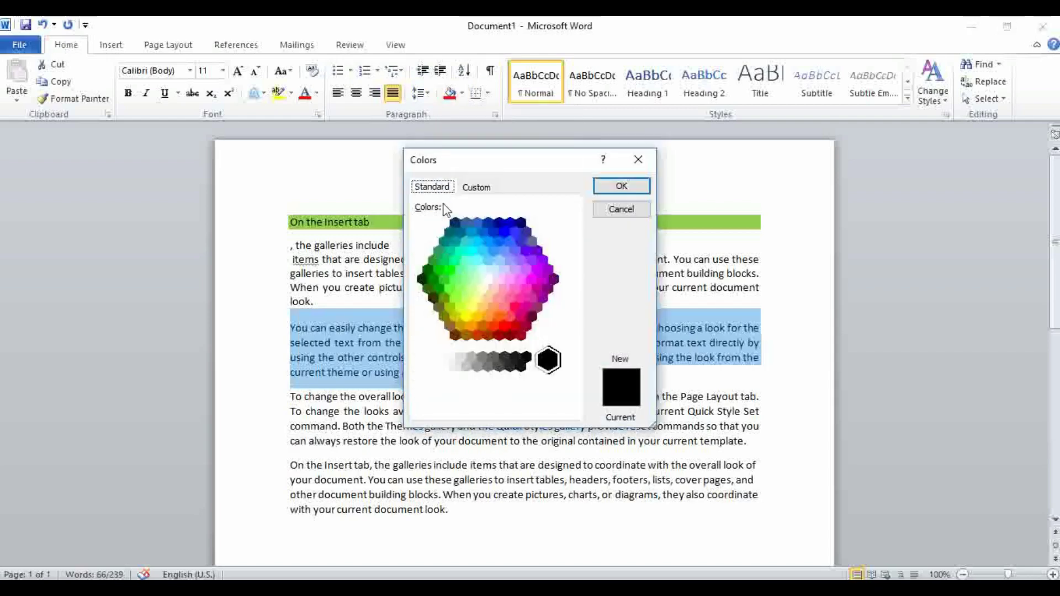
{"action": "left_click", "coordinate": [503, 307]}
{"action": "left_click", "coordinate": [621, 186]}
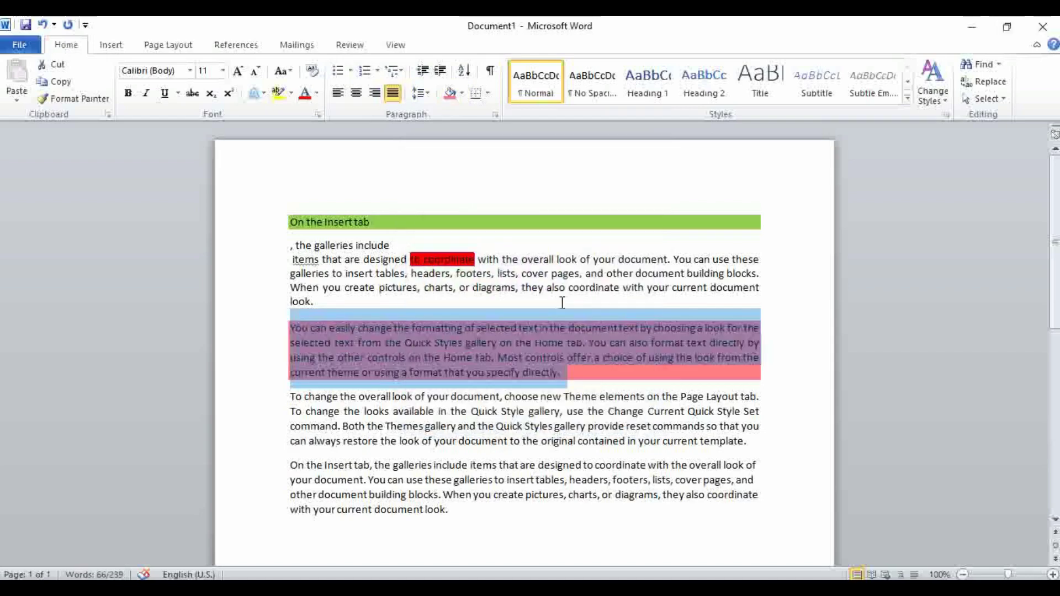
{"action": "left_click", "coordinate": [562, 373]}
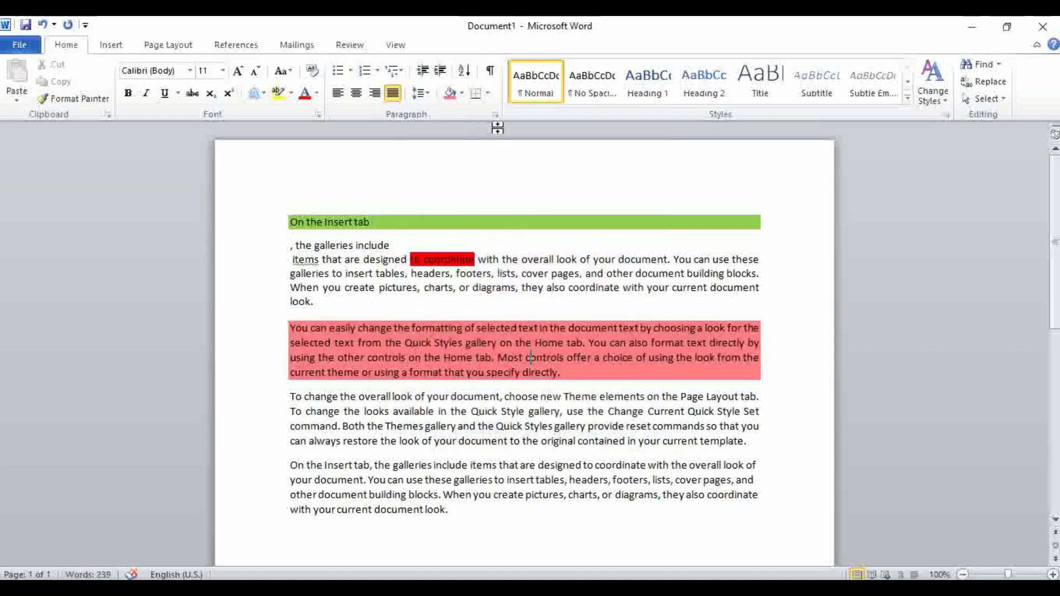
Add a bottom border beneath the green "On the Insert tab" line.
{"action": "left_click", "coordinate": [372, 246]}
{"action": "left_click", "coordinate": [318, 222]}
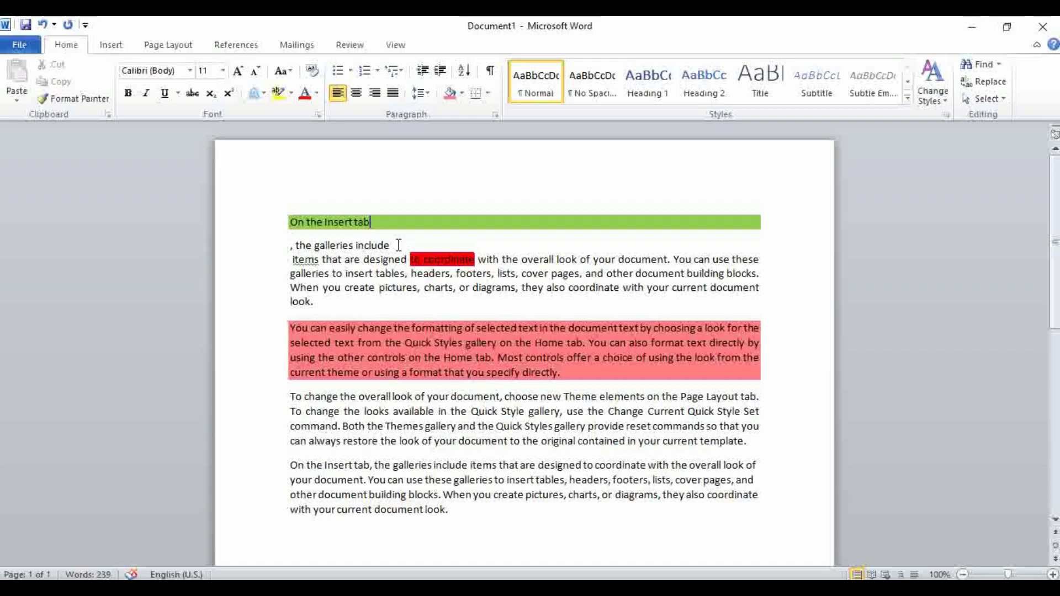
{"action": "left_click", "coordinate": [409, 226]}
{"action": "left_click", "coordinate": [474, 94]}
{"action": "left_click", "coordinate": [389, 261]}
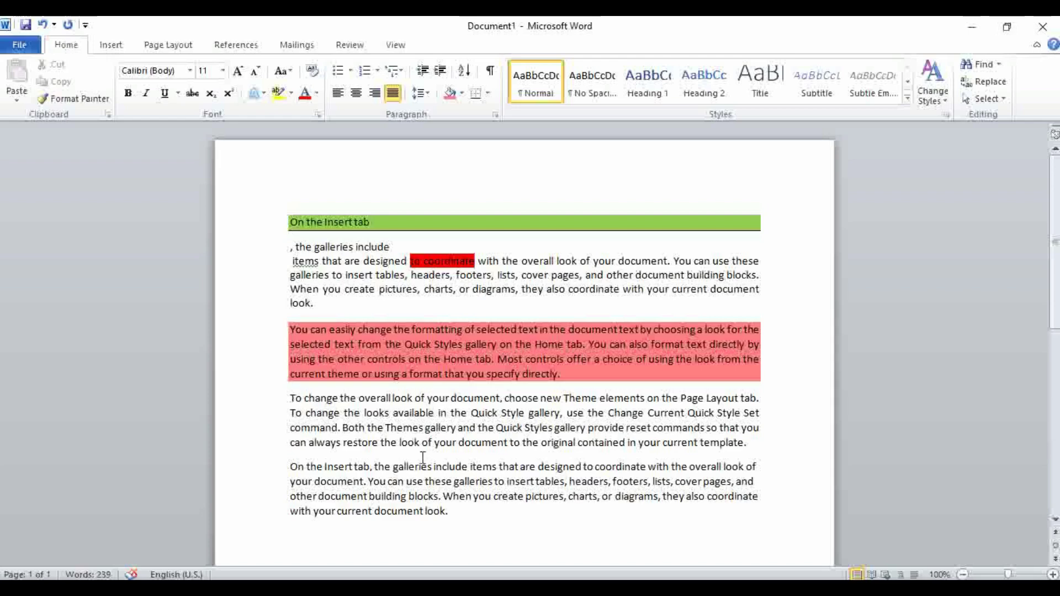
Turn all paragraphs below the "On the Insert tab" line into a bulleted list with the four-diamond bullet.
{"action": "scroll", "coordinate": [329, 458], "scroll_direction": "down", "scroll_amount": 2}
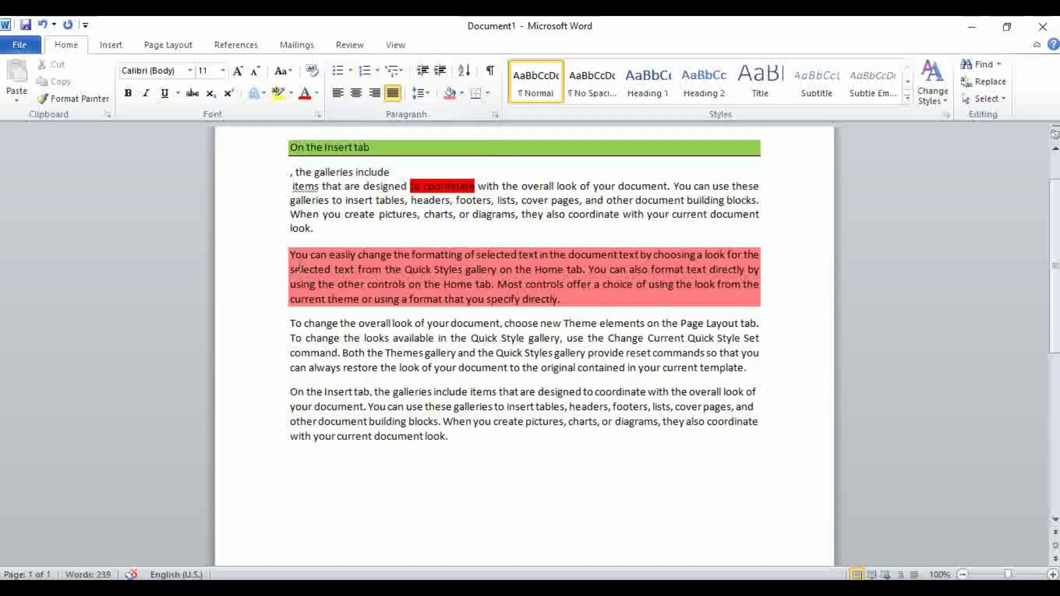
{"action": "left_click_drag", "start_coordinate": [274, 176], "coordinate": [275, 440]}
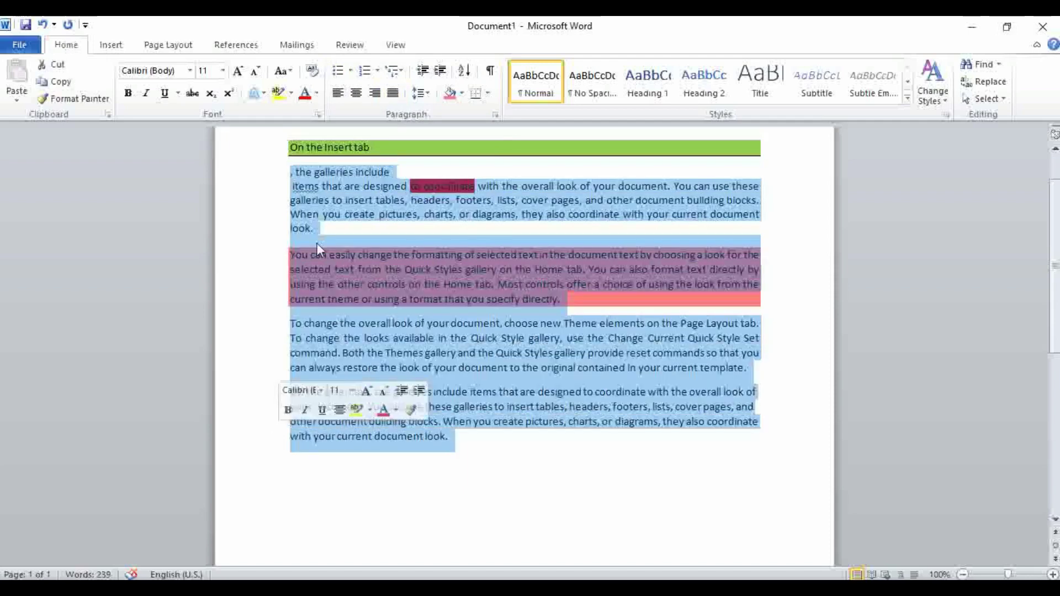
{"action": "left_click", "coordinate": [350, 72]}
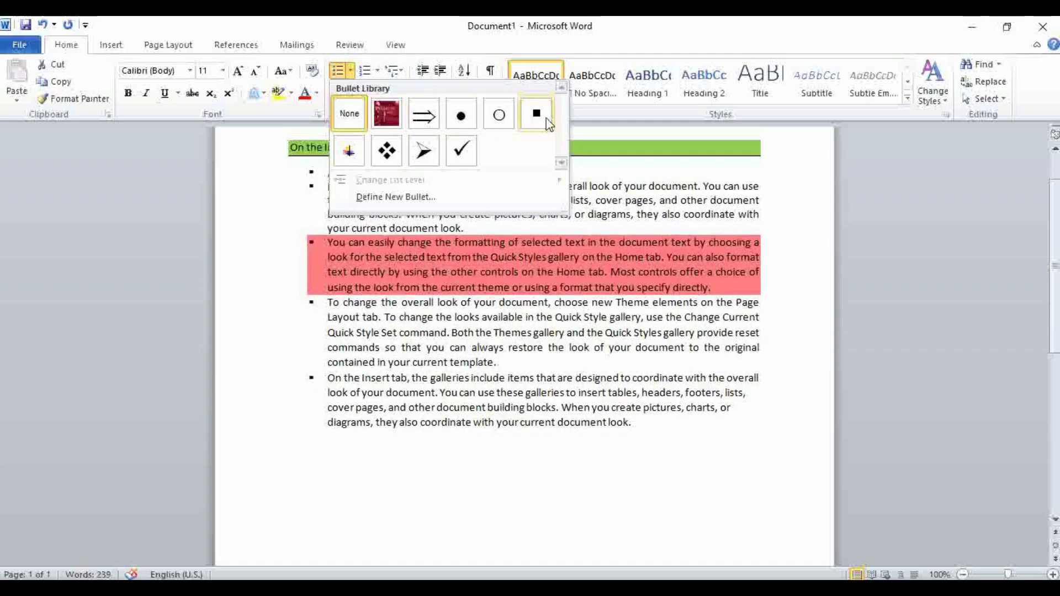
{"action": "left_click", "coordinate": [387, 150]}
{"action": "left_click", "coordinate": [426, 287]}
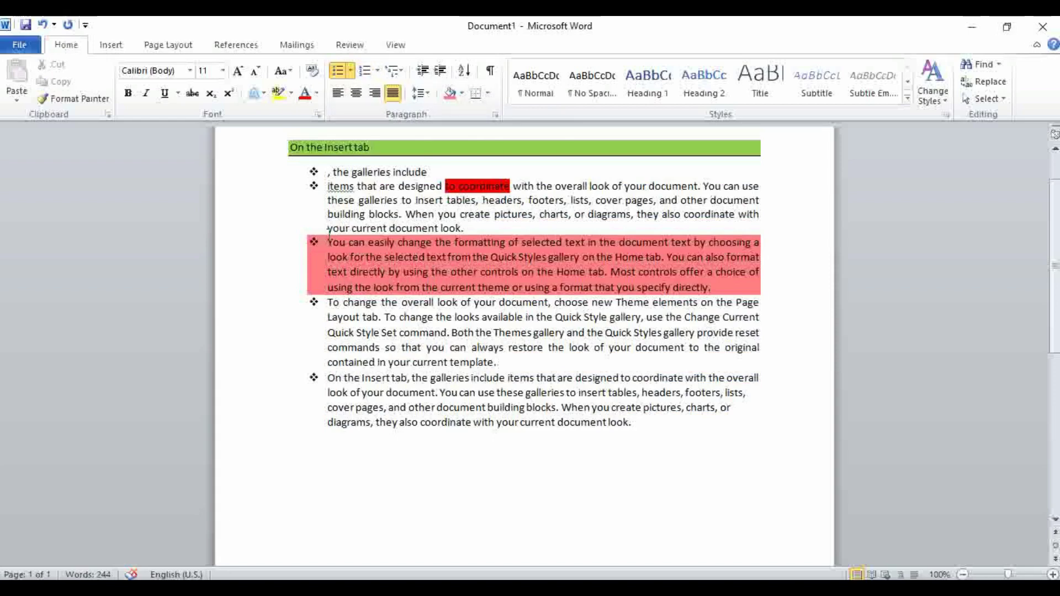
Convert all the bulleted paragraphs into a numbered list in the 1., 2., 3. format.
{"action": "left_click", "coordinate": [377, 70]}
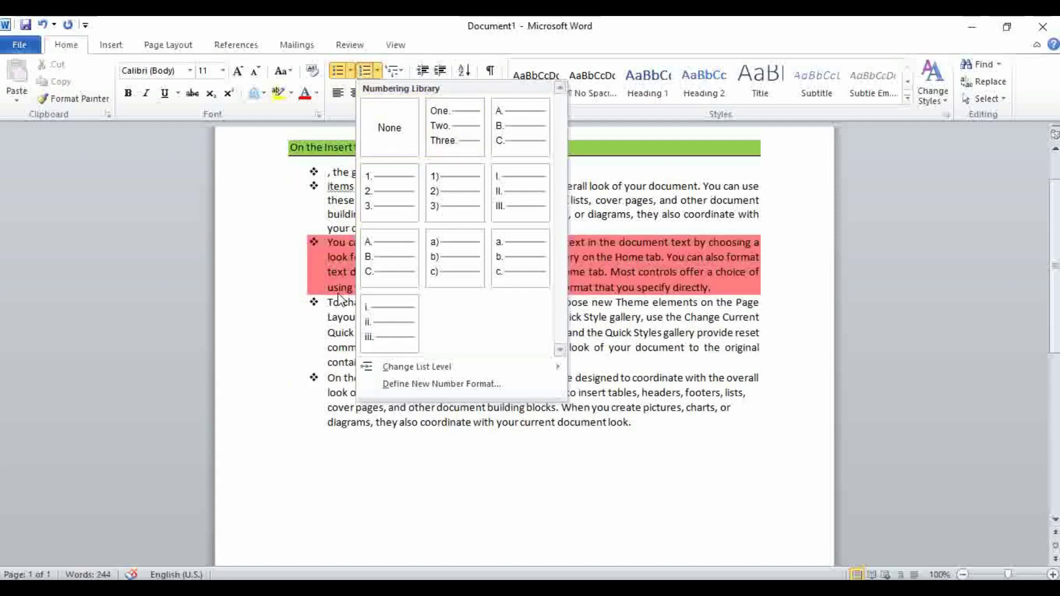
{"action": "left_click", "coordinate": [293, 259]}
{"action": "left_click_drag", "start_coordinate": [267, 173], "coordinate": [274, 422]}
{"action": "left_click", "coordinate": [377, 70]}
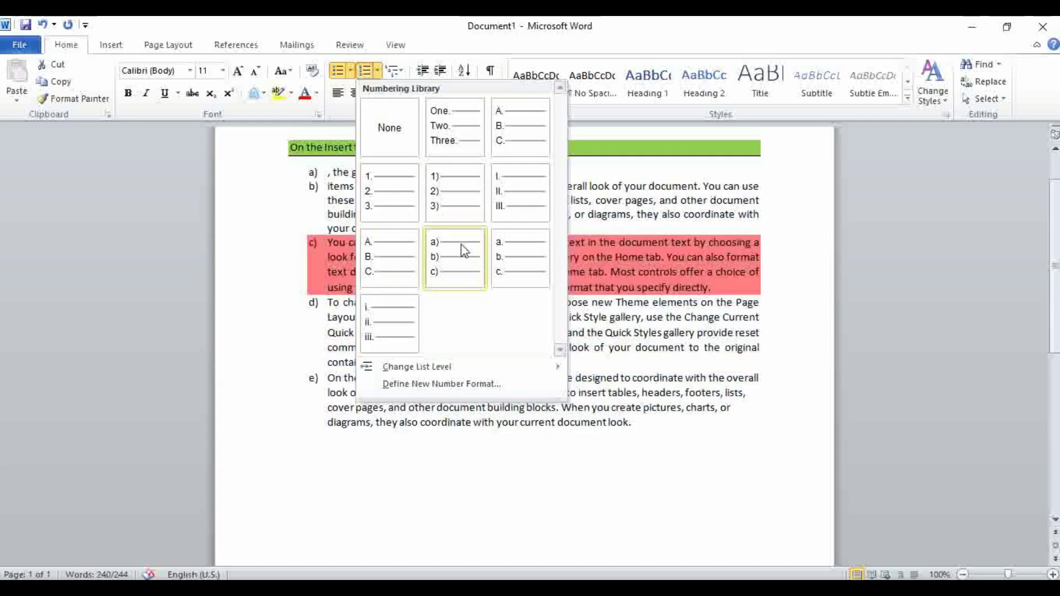
{"action": "left_click", "coordinate": [397, 205]}
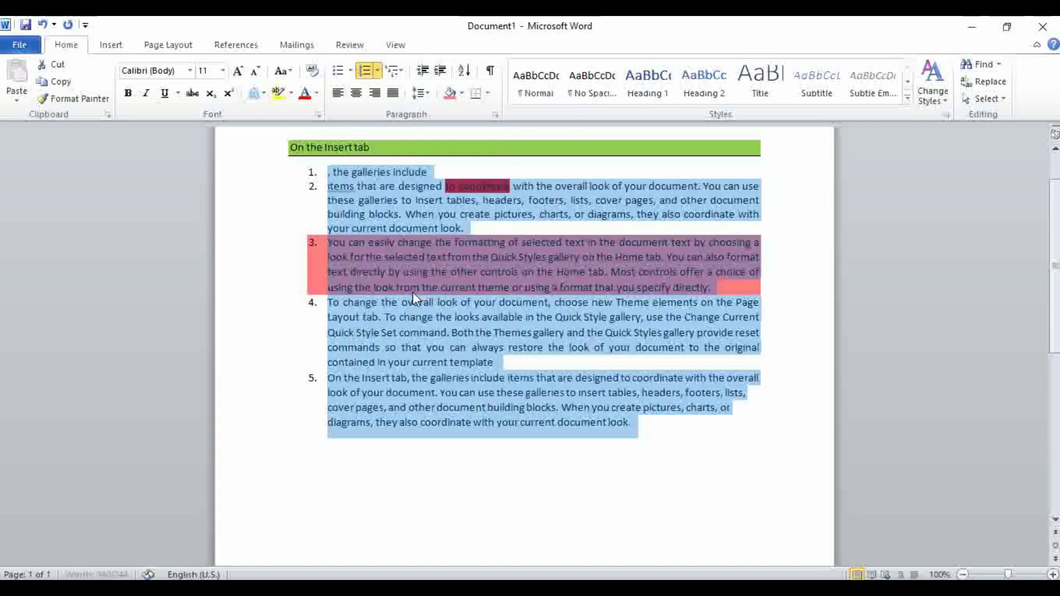
{"action": "left_click", "coordinate": [412, 330]}
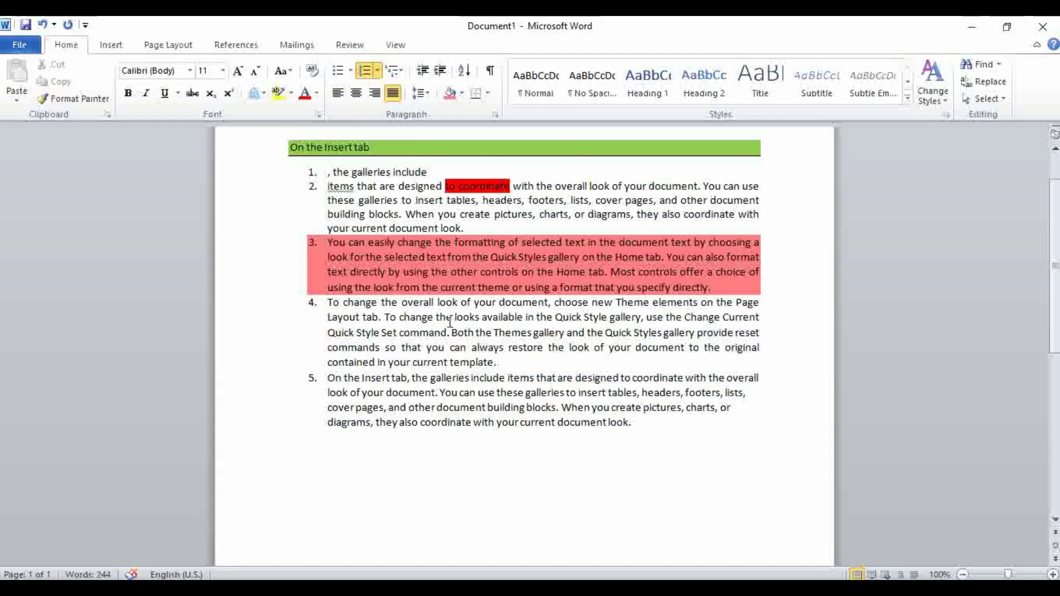
Try the "I. Heading 1, A. Heading 2" multilevel list on the numbered paragraphs, and undo it.
{"action": "left_click", "coordinate": [401, 71]}
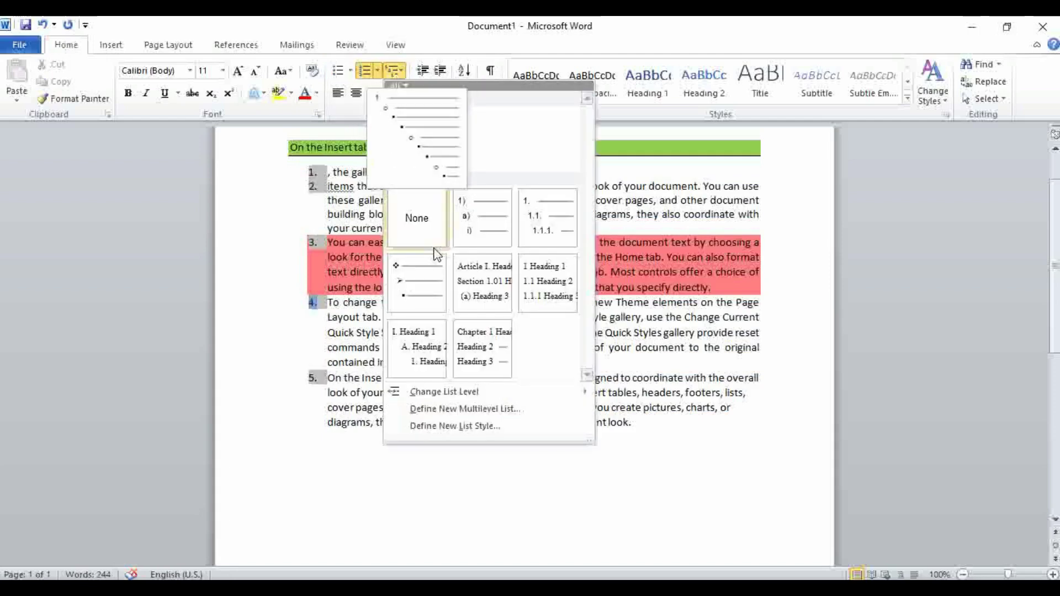
{"action": "mouse_move", "coordinate": [420, 301]}
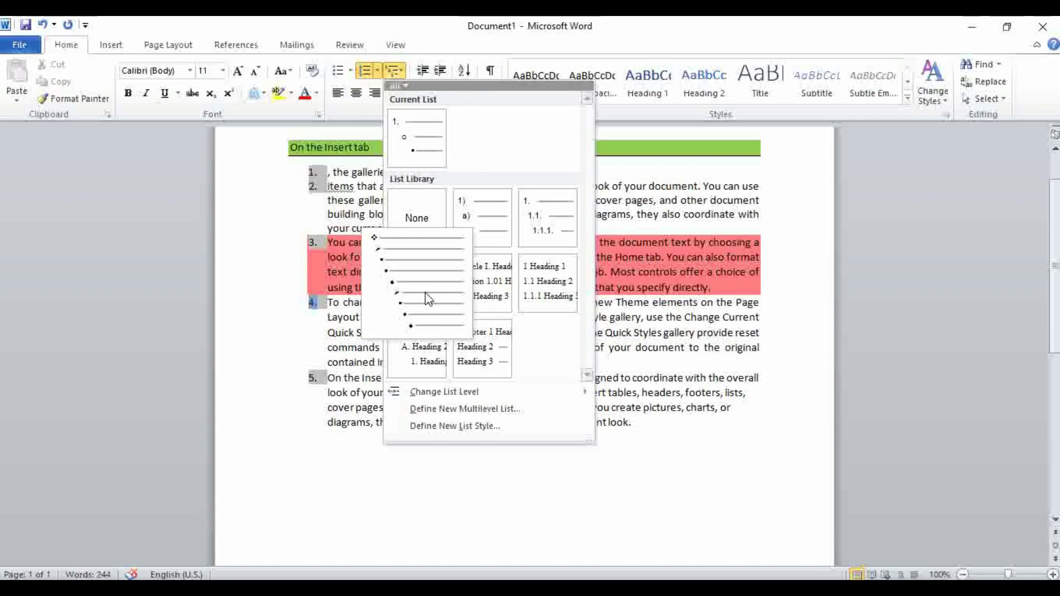
{"action": "left_click", "coordinate": [413, 359]}
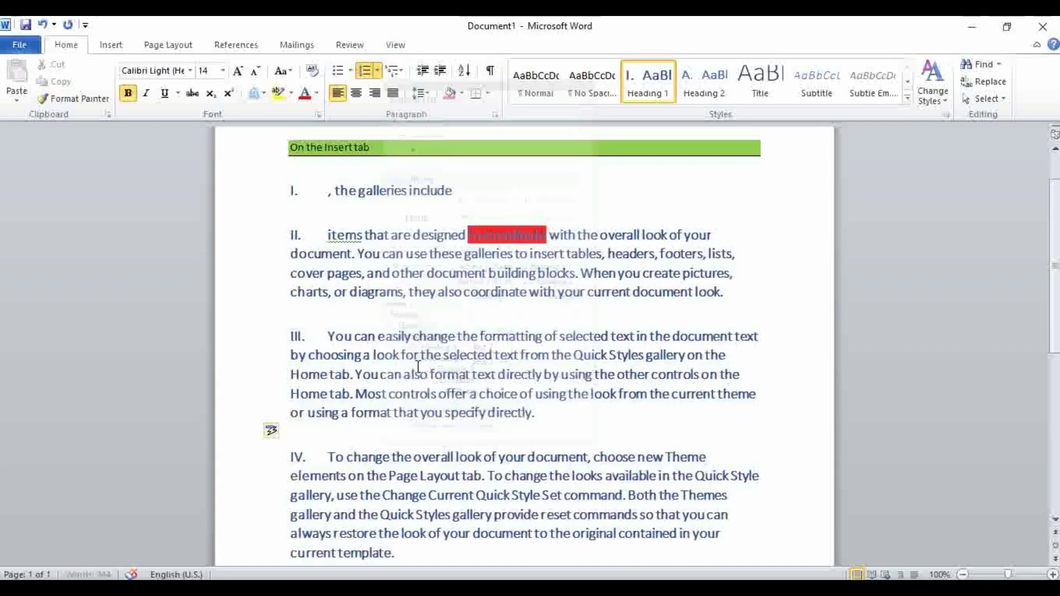
{"action": "left_click", "coordinate": [378, 338]}
{"action": "scroll", "coordinate": [343, 284], "scroll_direction": "down", "scroll_amount": 2}
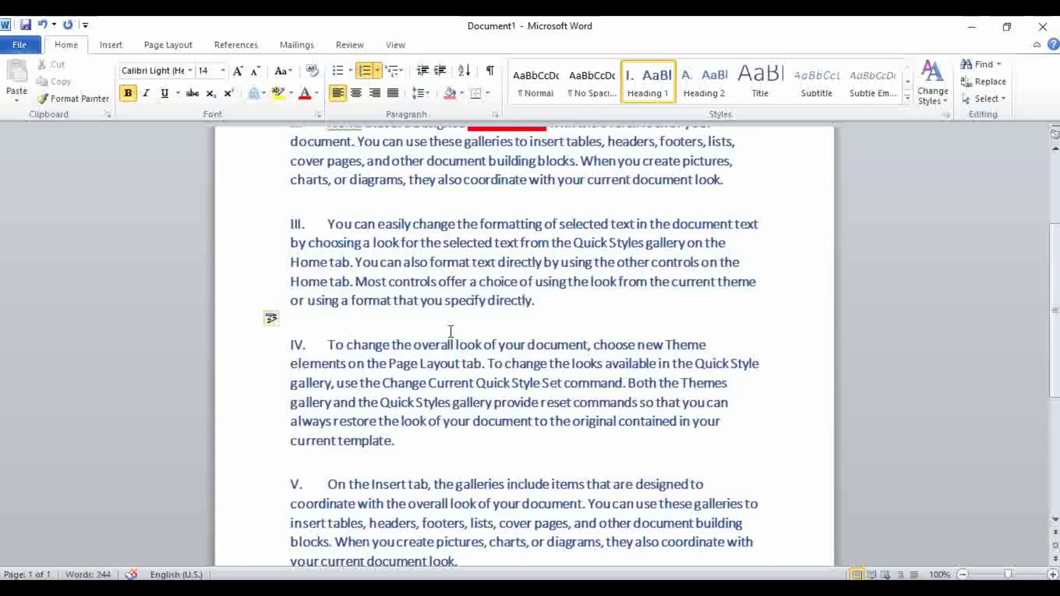
{"action": "scroll", "coordinate": [407, 349], "scroll_direction": "up", "scroll_amount": 3}
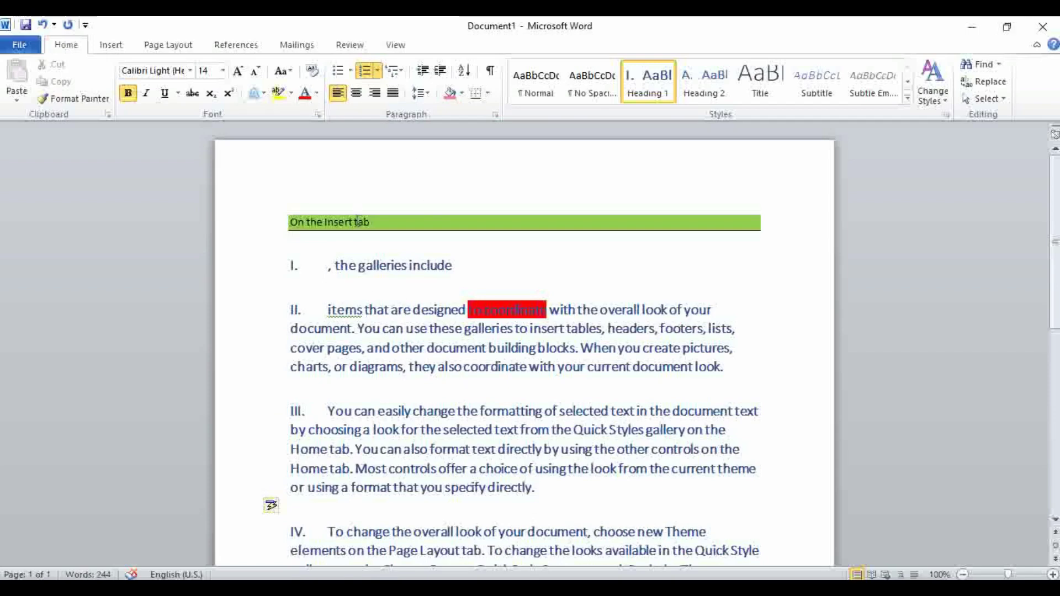
{"action": "key", "text": "ctrl+z"}
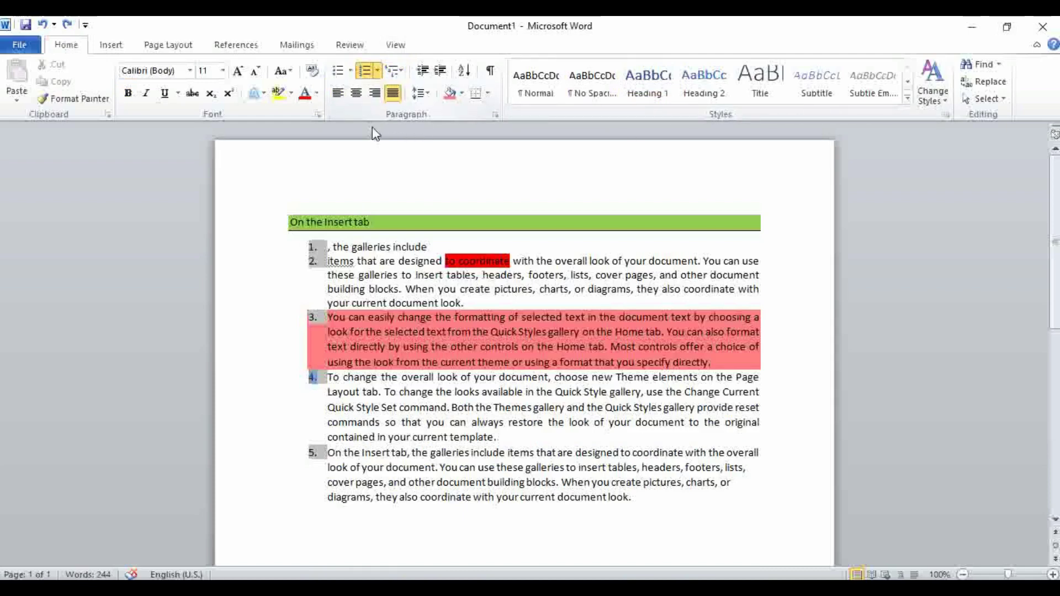
{"action": "left_click", "coordinate": [375, 363]}
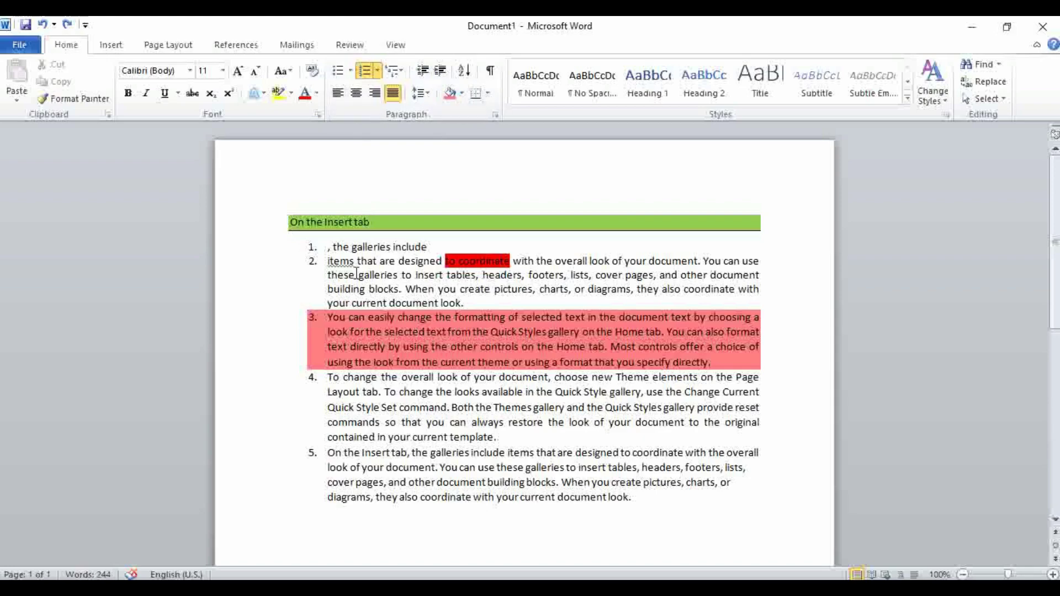
Increase the indent of all five numbered paragraphs by several levels, until they start near the middle of the page.
{"action": "left_click_drag", "start_coordinate": [272, 253], "coordinate": [276, 495]}
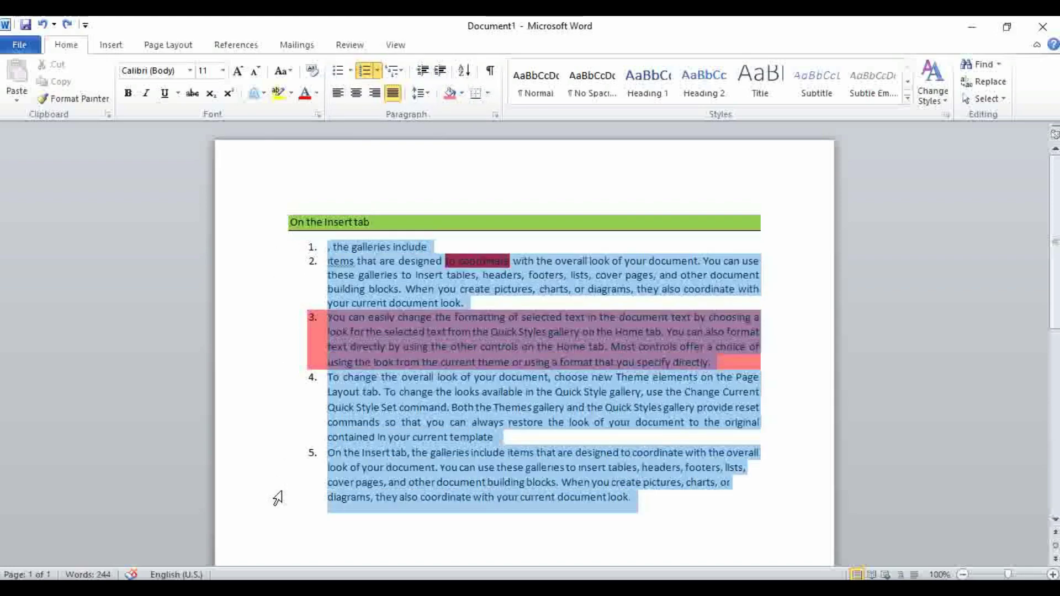
{"action": "left_click", "coordinate": [440, 70]}
{"action": "left_click", "coordinate": [440, 70]}
{"action": "left_click", "coordinate": [440, 70]}
{"action": "left_click", "coordinate": [440, 71]}
{"action": "left_click", "coordinate": [440, 70]}
{"action": "left_click", "coordinate": [440, 70]}
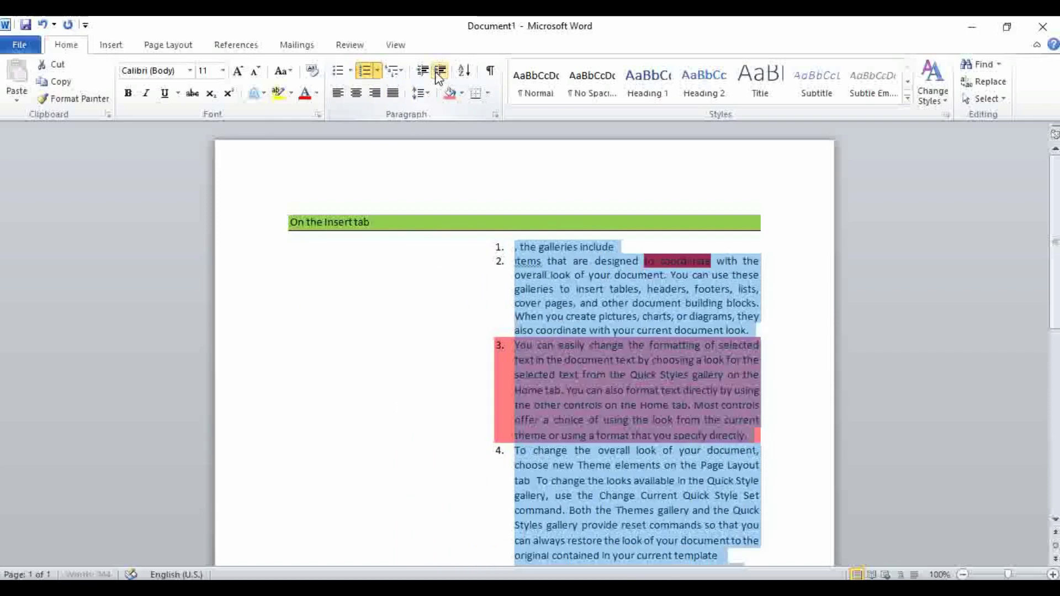
{"action": "scroll", "coordinate": [539, 413], "scroll_direction": "down", "scroll_amount": 2}
{"action": "left_click", "coordinate": [512, 330]}
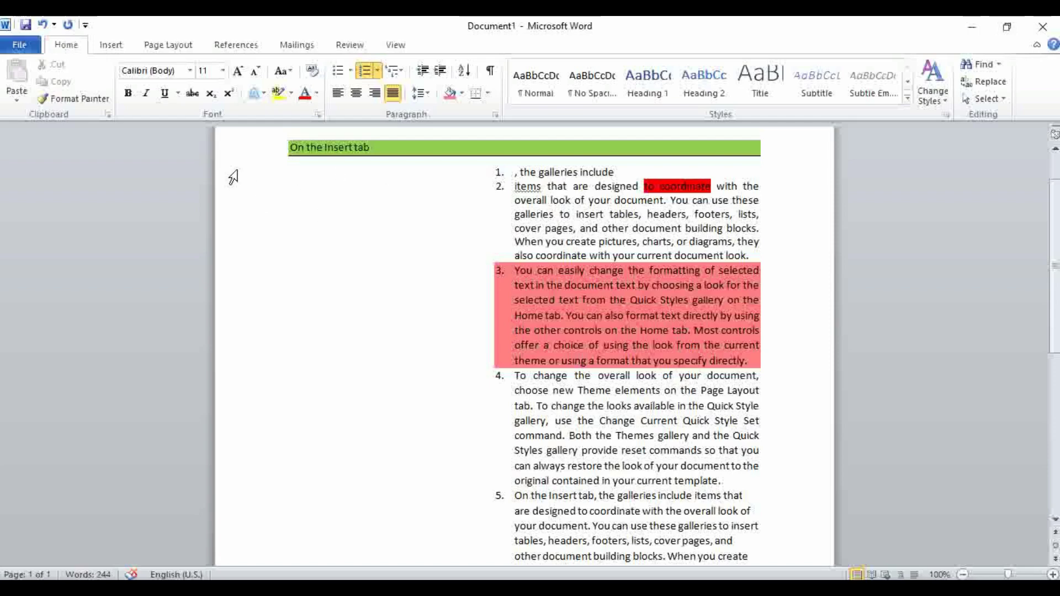
Decrease the indent of all five numbered paragraphs until their numbers align with the page's left margin.
{"action": "left_click_drag", "start_coordinate": [231, 186], "coordinate": [232, 293]}
{"action": "left_click", "coordinate": [457, 258]}
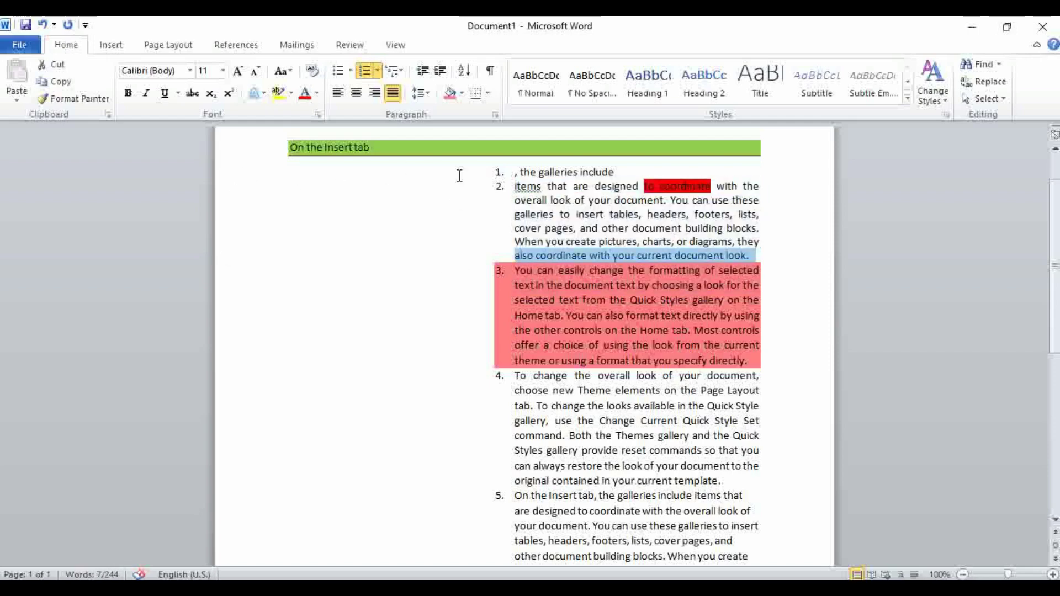
{"action": "left_click_drag", "start_coordinate": [256, 173], "coordinate": [270, 357]}
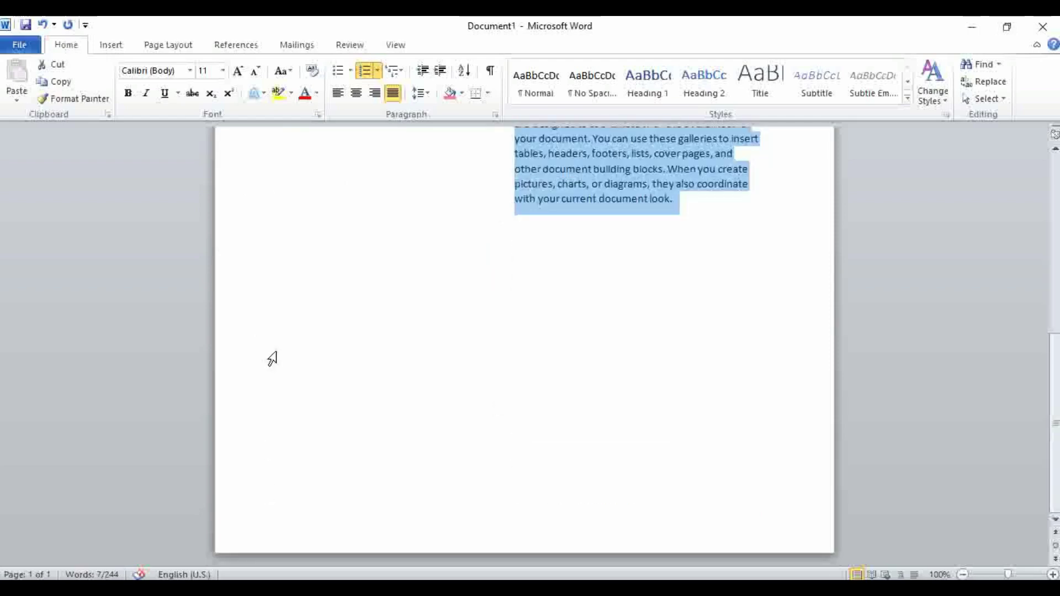
{"action": "left_click", "coordinate": [421, 71]}
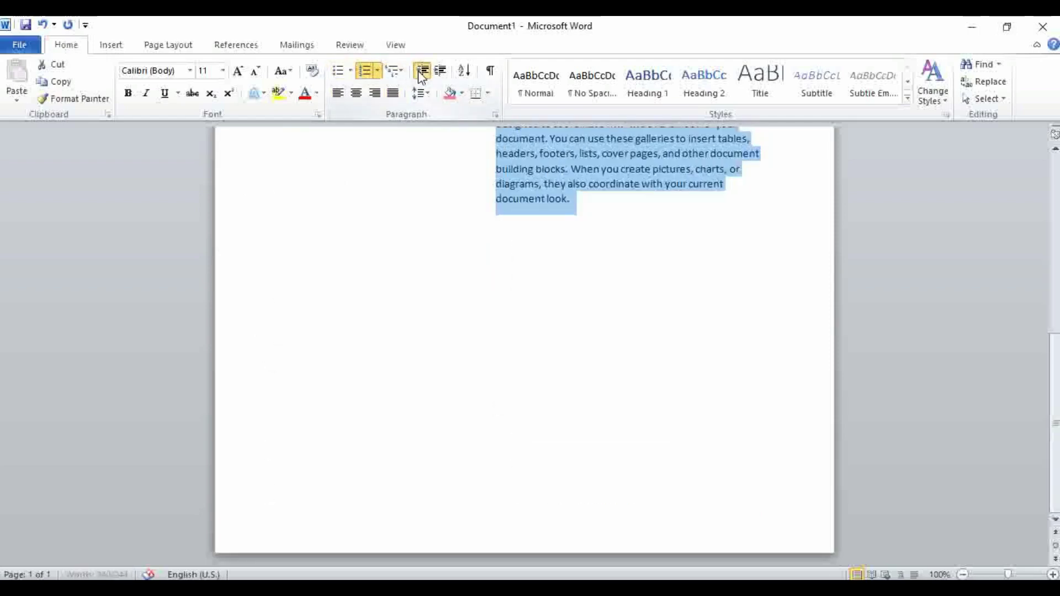
{"action": "left_click", "coordinate": [421, 71]}
{"action": "scroll", "coordinate": [446, 238], "scroll_direction": "up", "scroll_amount": 6}
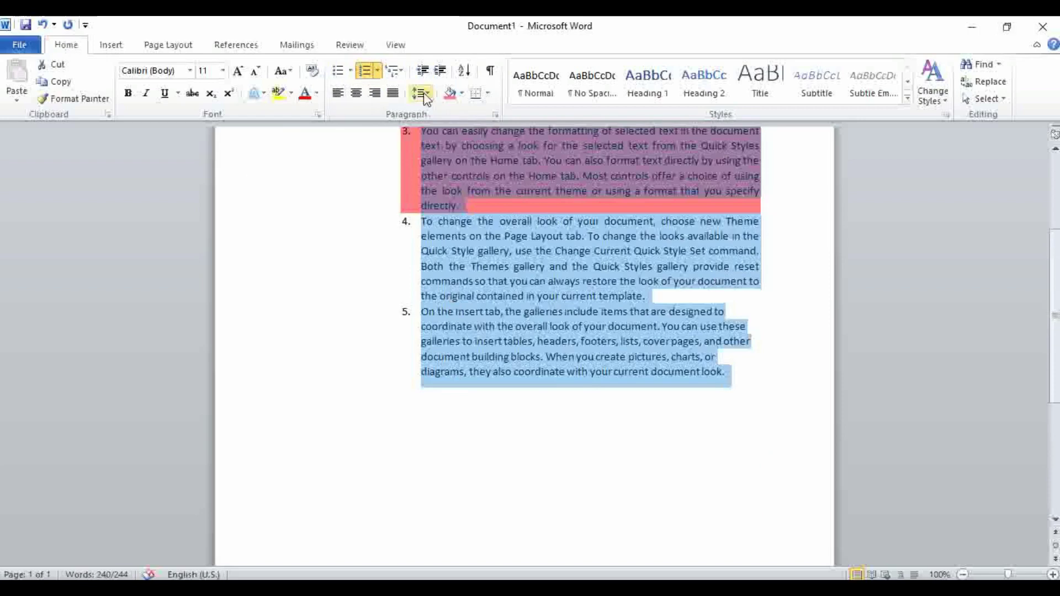
{"action": "left_click", "coordinate": [421, 70]}
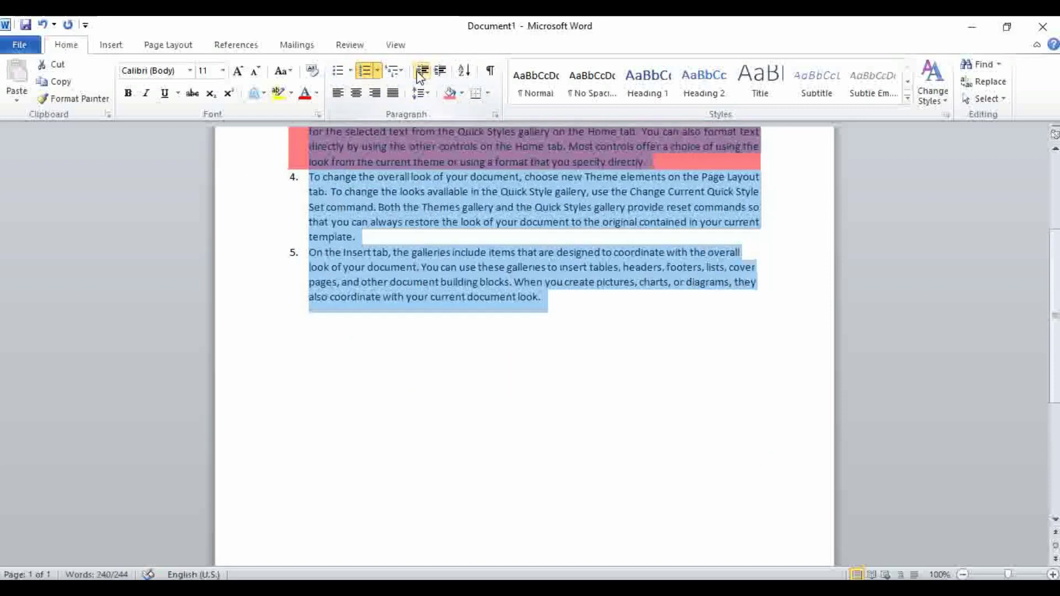
{"action": "scroll", "coordinate": [532, 336], "scroll_direction": "up", "scroll_amount": 6}
{"action": "left_click", "coordinate": [526, 344]}
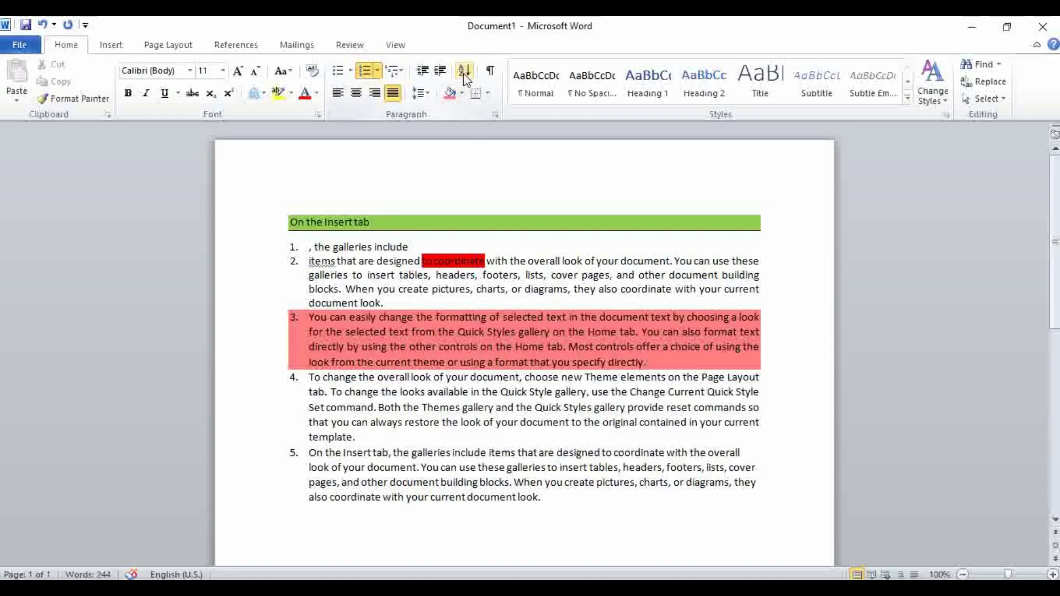
Add four sample names on separate lines below the last numbered paragraph.
{"action": "scroll", "coordinate": [525, 528], "scroll_direction": "down", "scroll_amount": 3}
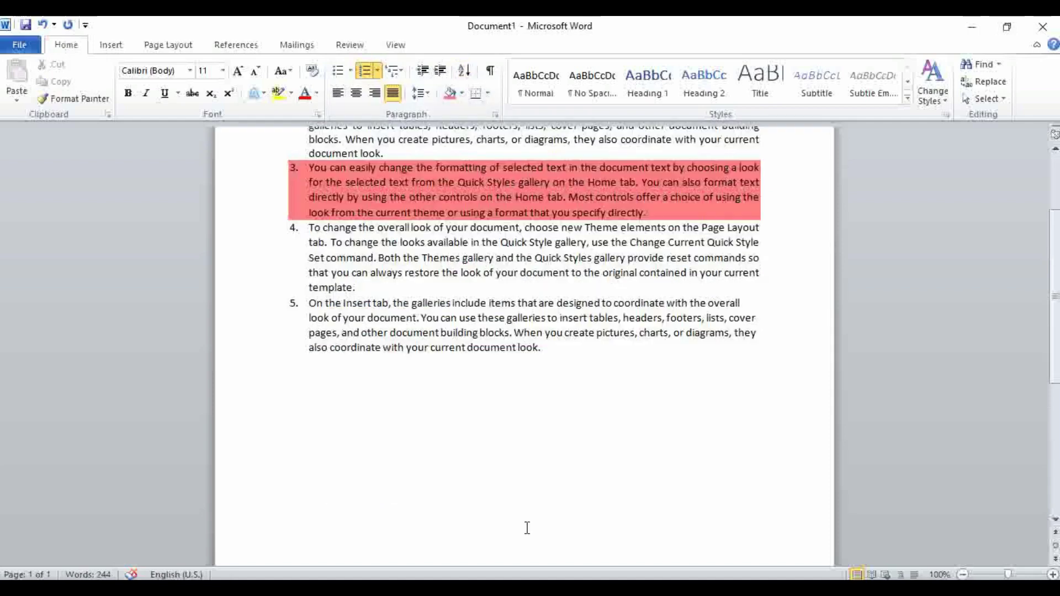
{"action": "left_click", "coordinate": [296, 363]}
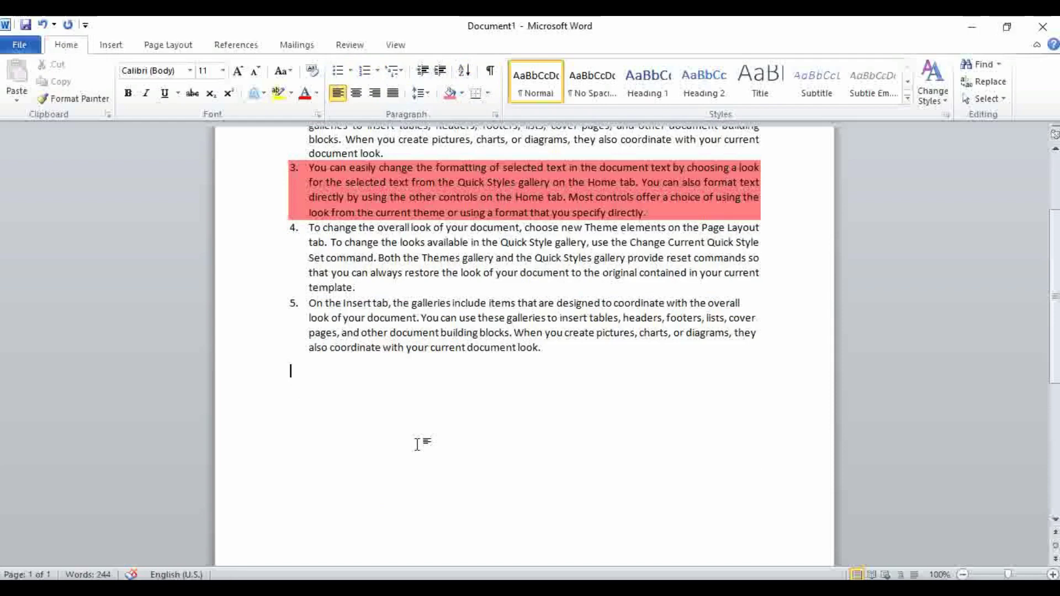
{"action": "type", "text": "arshad"}
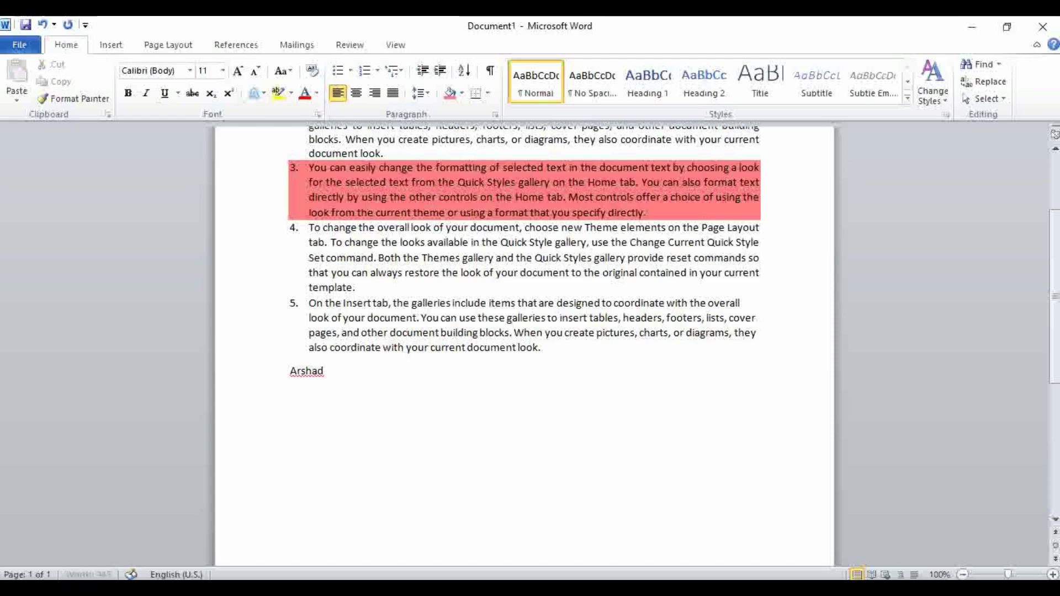
{"action": "key", "text": "Return"}
{"action": "type", "text": "ram"}
{"action": "key", "text": "BackSpace"}
{"action": "type", "text": "malik"}
{"action": "key", "text": "Return"}
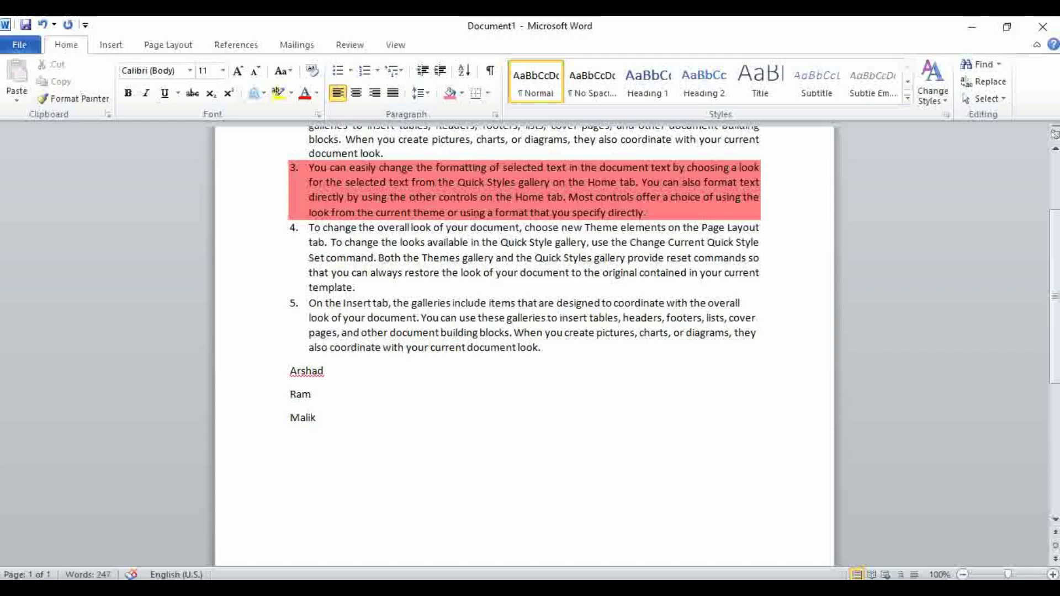
{"action": "type", "text": "gupta"}
{"action": "key", "text": "Return"}
Extend the name list with three more sample names, each on its own line.
{"action": "type", "text": "ram"}
{"action": "key", "text": "BackSpace"}
{"action": "key", "text": "BackSpace"}
{"action": "type", "text": "mohan bablu"}
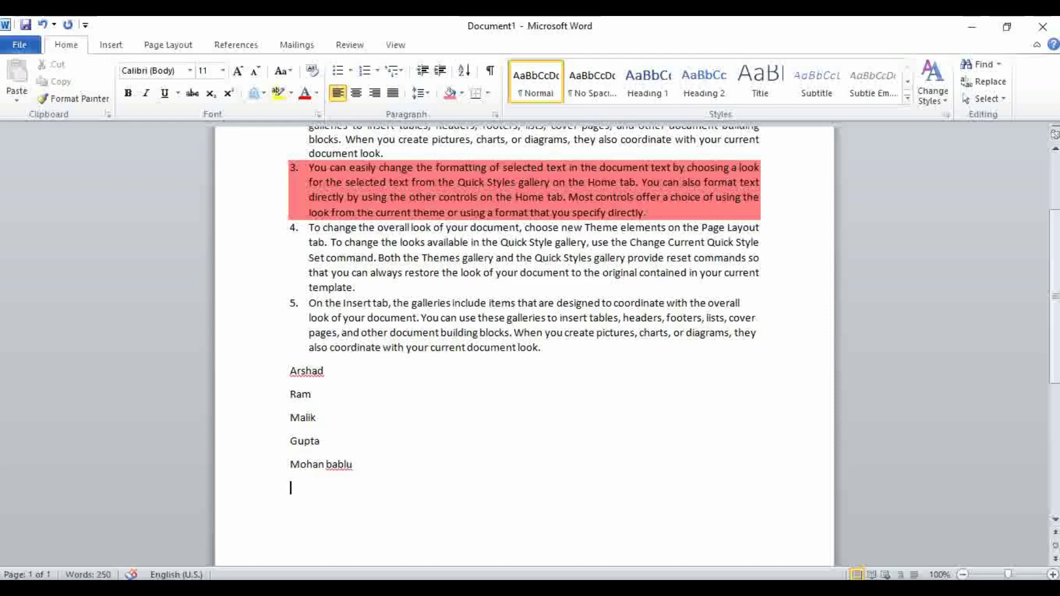
{"action": "left_click", "coordinate": [324, 465]}
{"action": "key", "text": "Return"}
{"action": "type", "text": "nis"}
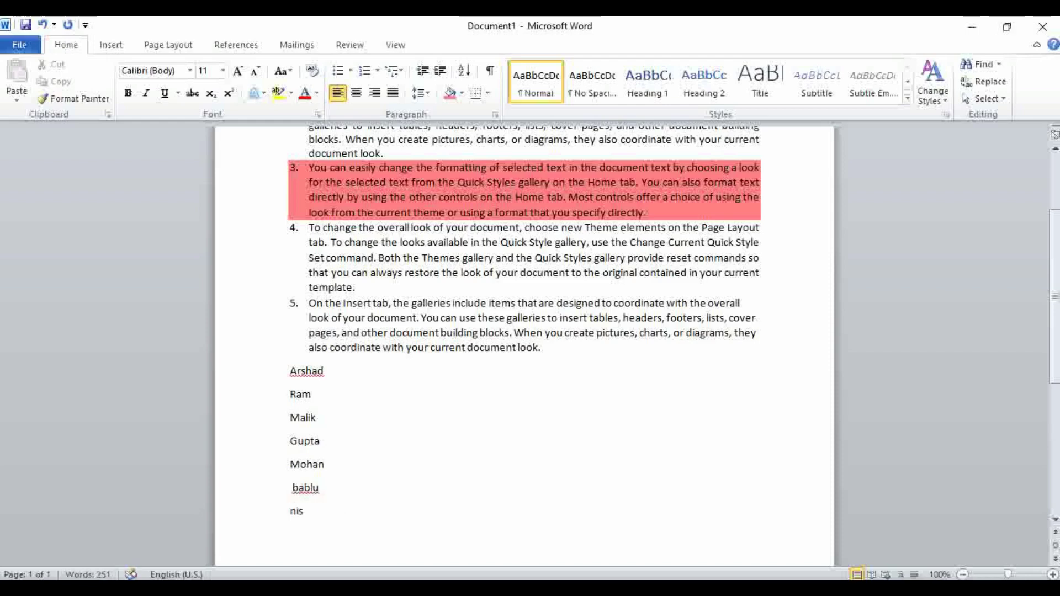
{"action": "type", "text": "had"}
Sort the seven names by paragraphs as text in ascending order.
{"action": "left_click_drag", "start_coordinate": [258, 385], "coordinate": [253, 516]}
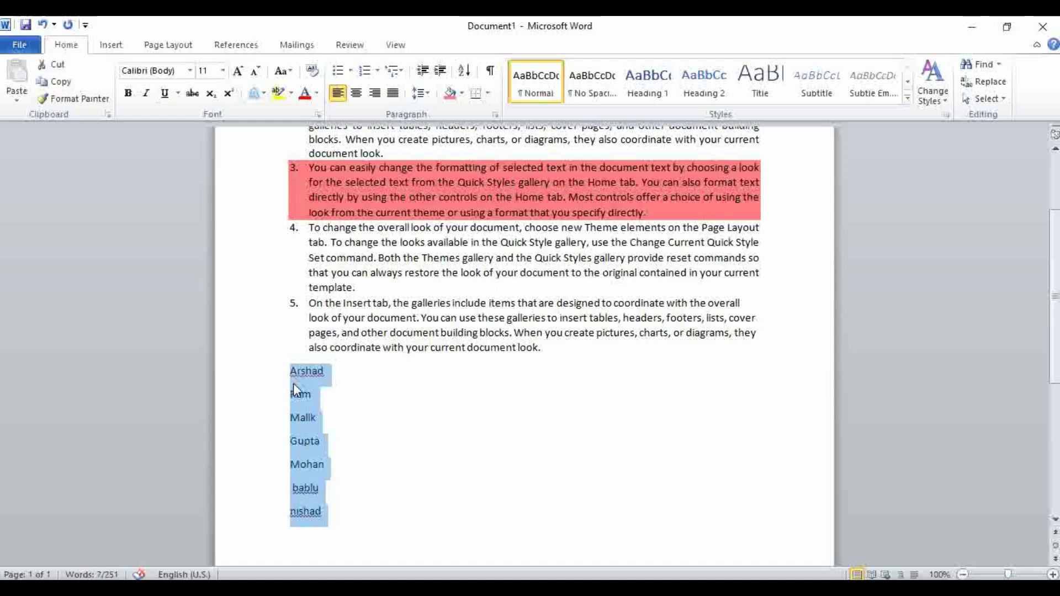
{"action": "left_click", "coordinate": [465, 69]}
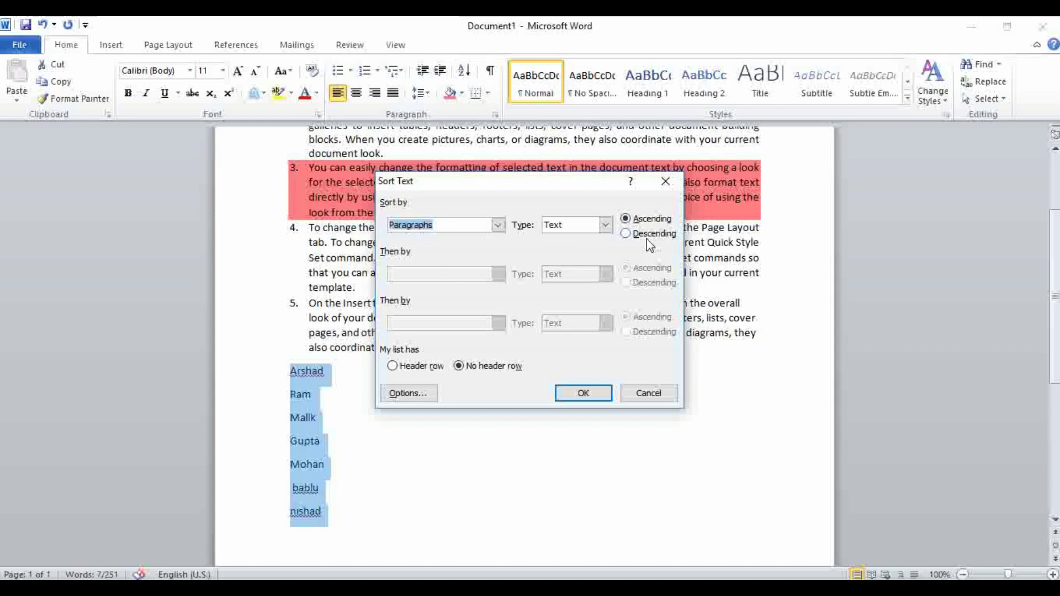
{"action": "left_click", "coordinate": [583, 394]}
{"action": "left_click", "coordinate": [298, 387]}
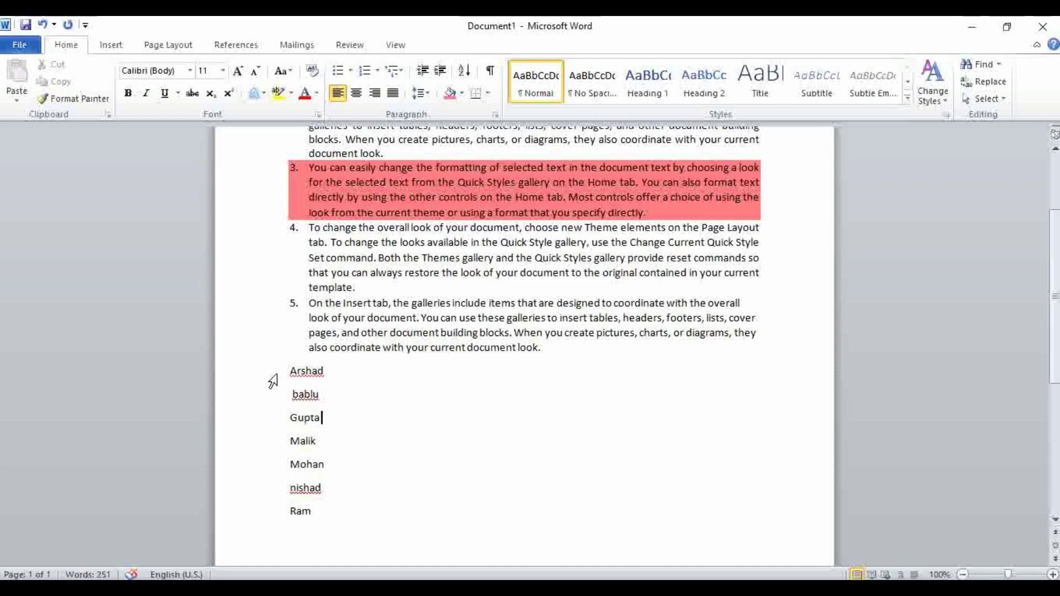
Sort the seven names by paragraphs as text in descending order.
{"action": "left_click_drag", "start_coordinate": [274, 380], "coordinate": [286, 525]}
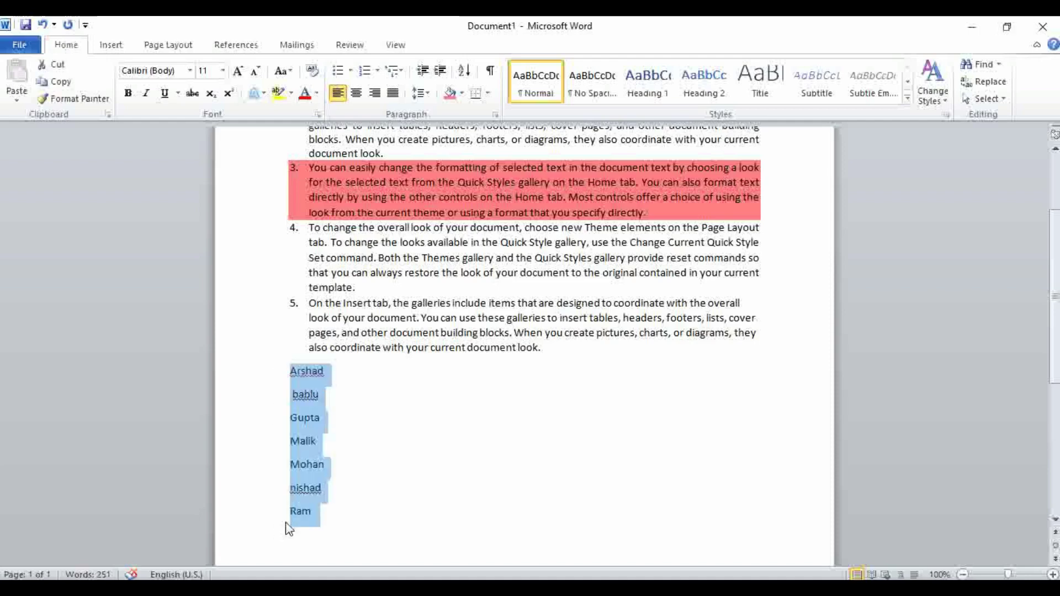
{"action": "left_click", "coordinate": [464, 70]}
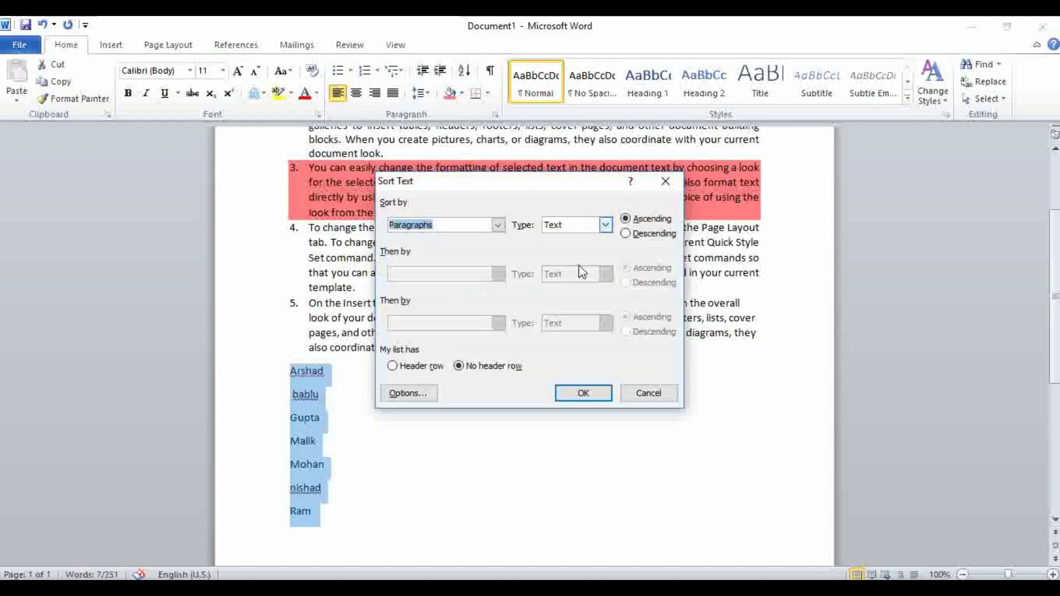
{"action": "left_click", "coordinate": [625, 234]}
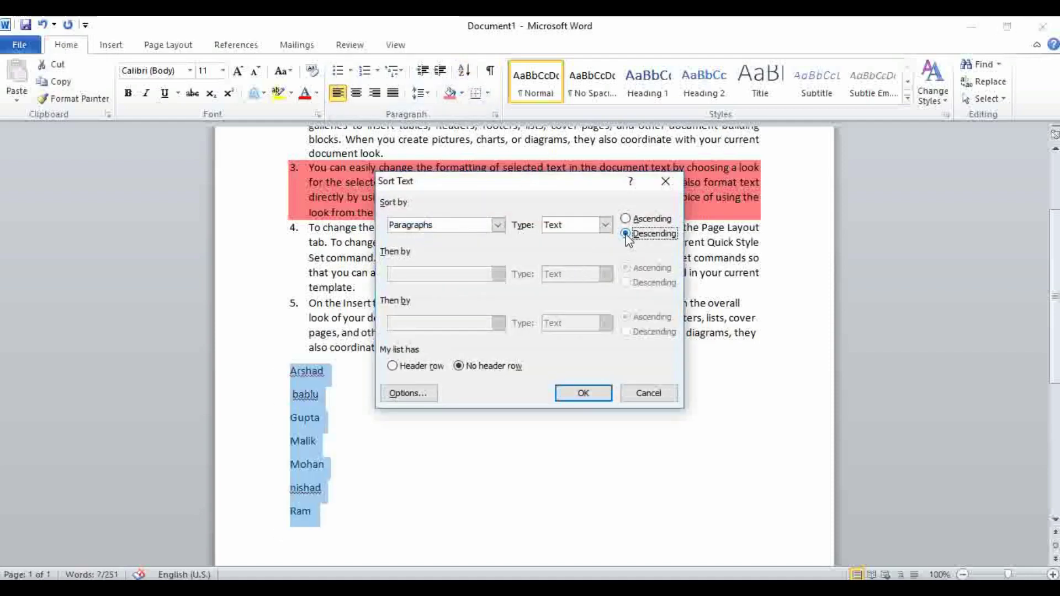
{"action": "left_click", "coordinate": [585, 393]}
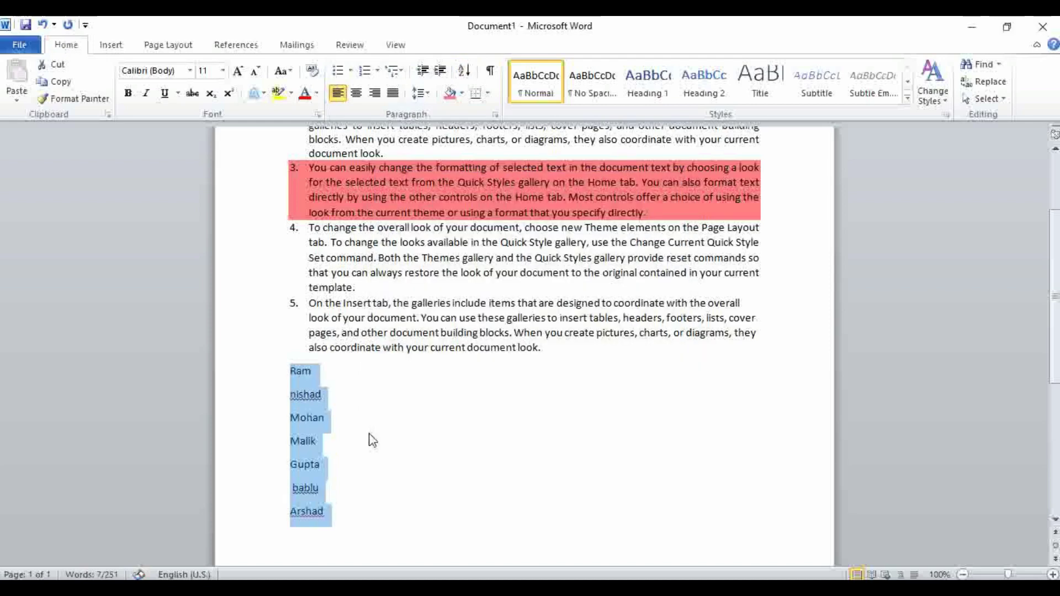
{"action": "left_click", "coordinate": [370, 434]}
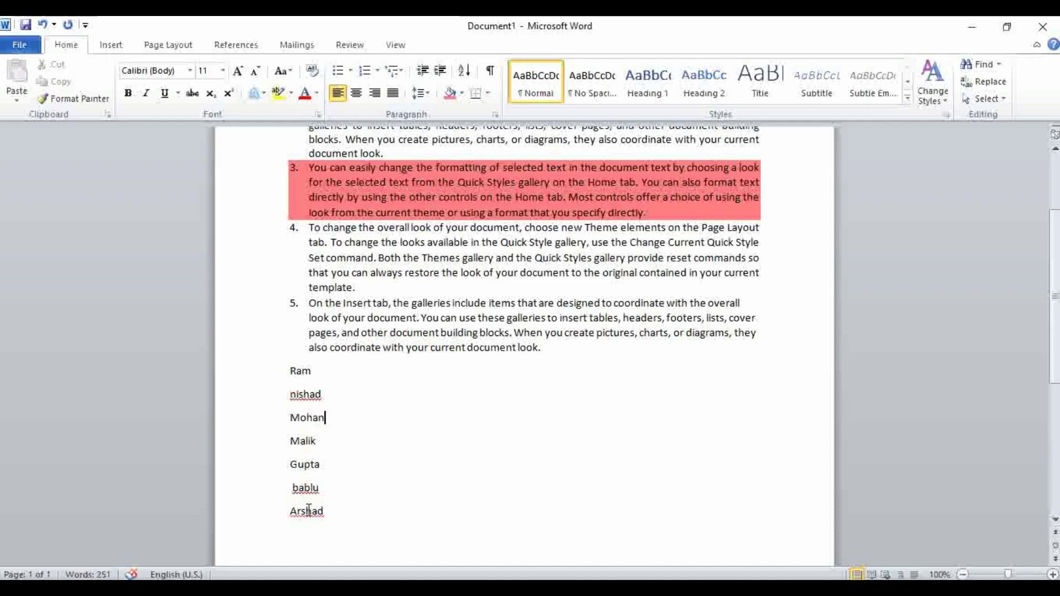
Enter the numbers 1, 2, 6, 5, 85, 25 and 68 on separate lines below the name list.
{"action": "scroll", "coordinate": [322, 507], "scroll_direction": "down", "scroll_amount": 3}
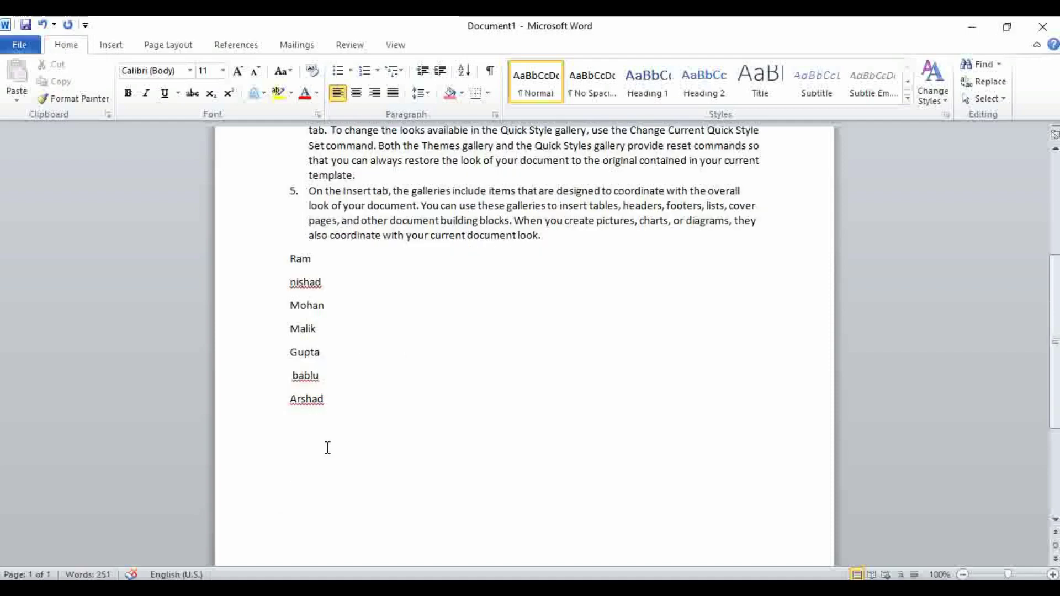
{"action": "left_click", "coordinate": [350, 429]}
{"action": "key", "text": "Return"}
{"action": "type", "text": "1"}
{"action": "key", "text": "BackSpace"}
{"action": "key", "text": "Return"}
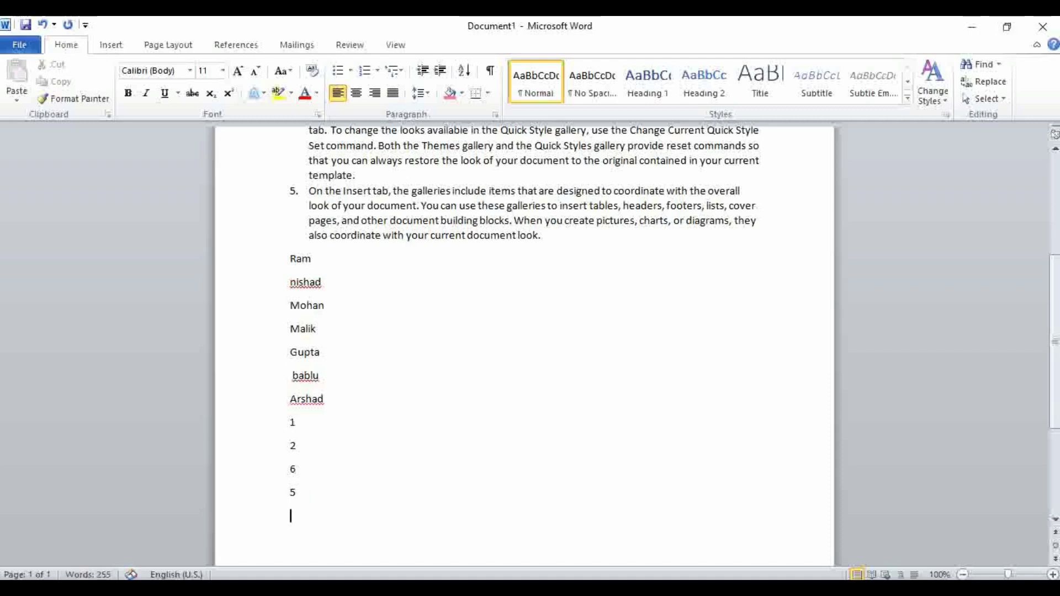
{"action": "type", "text": "85"}
{"action": "key", "text": "Return"}
{"action": "type", "text": "25"}
{"action": "key", "text": "Return"}
{"action": "type", "text": "68"}
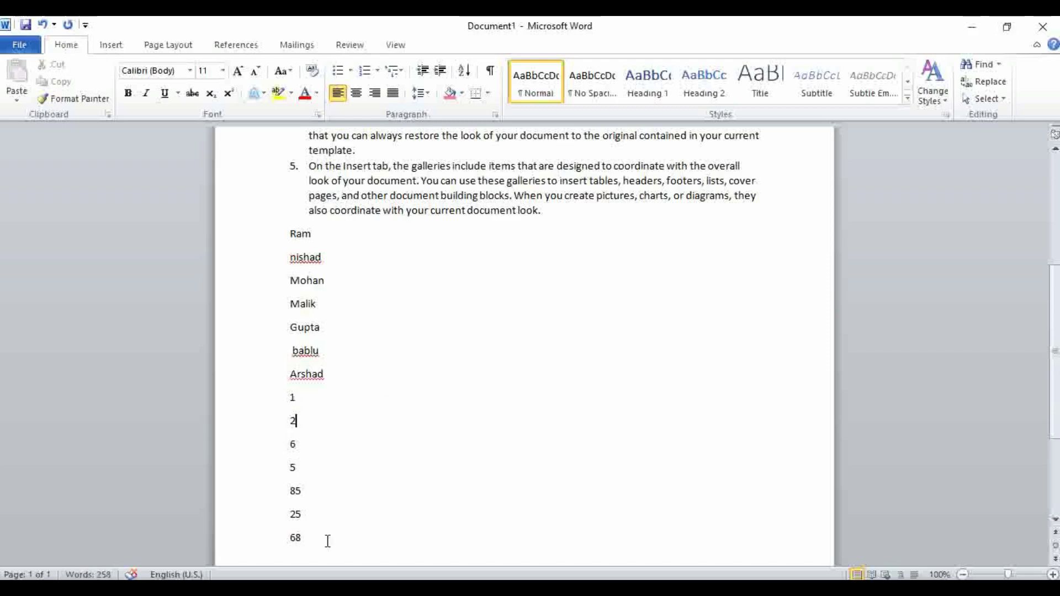
Sort the seven number lines by paragraphs, with type Number, in ascending order.
{"action": "left_click_drag", "start_coordinate": [272, 407], "coordinate": [263, 544]}
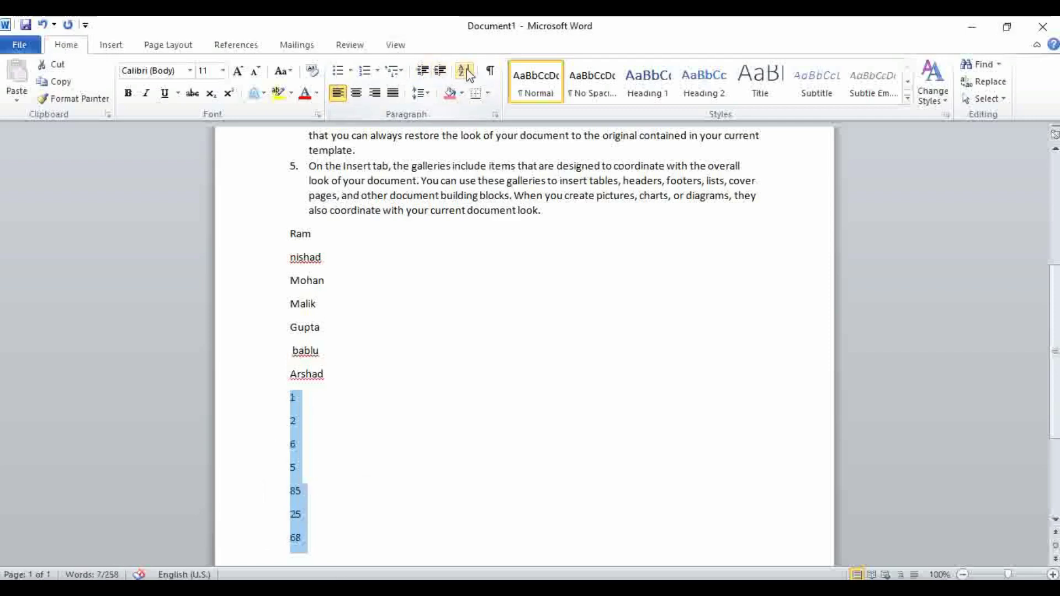
{"action": "left_click", "coordinate": [465, 71]}
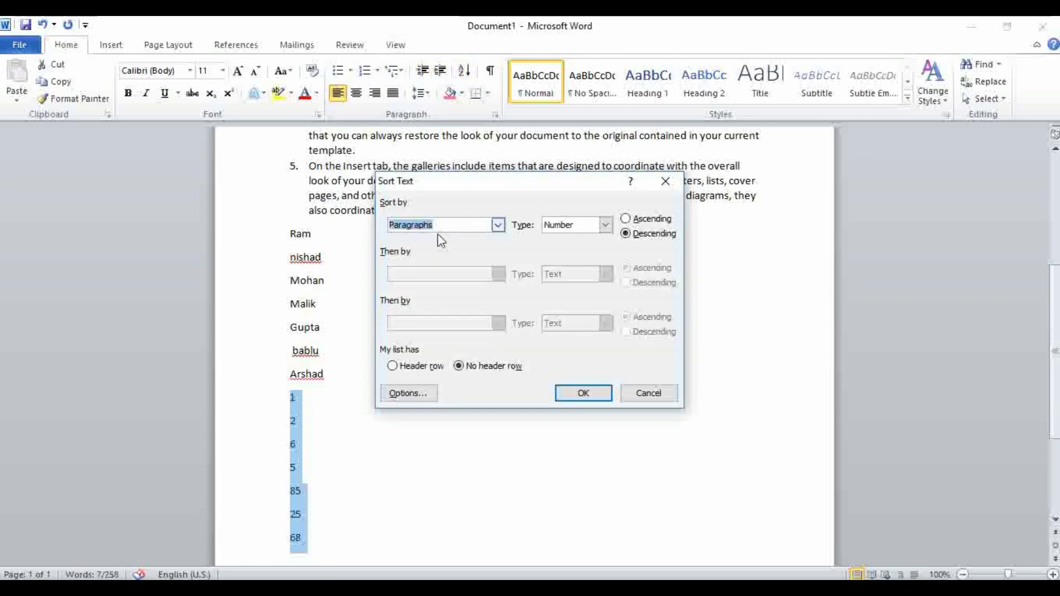
{"action": "left_click", "coordinate": [497, 225]}
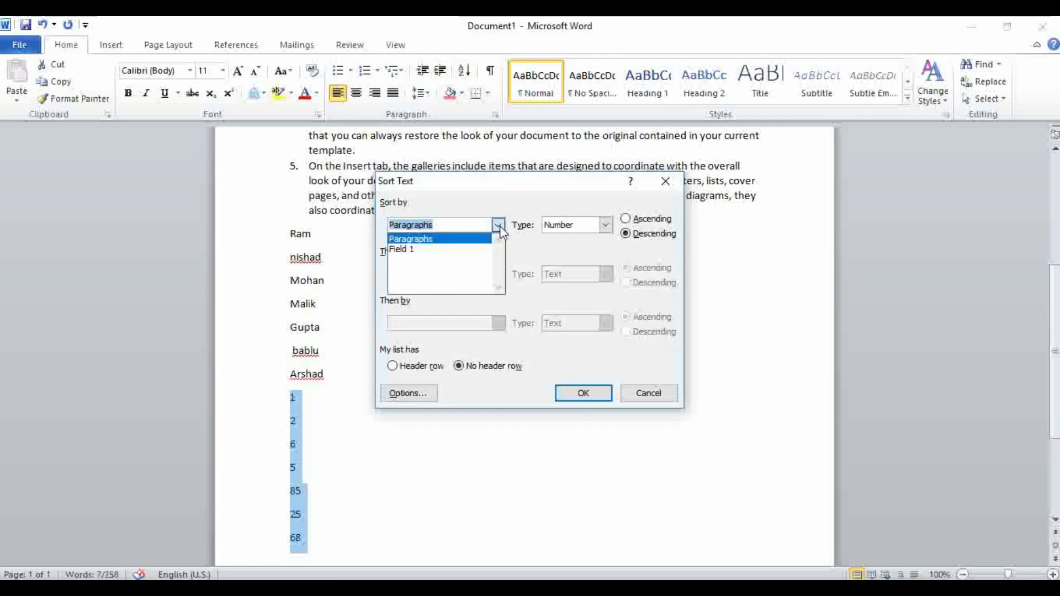
{"action": "left_click", "coordinate": [442, 238]}
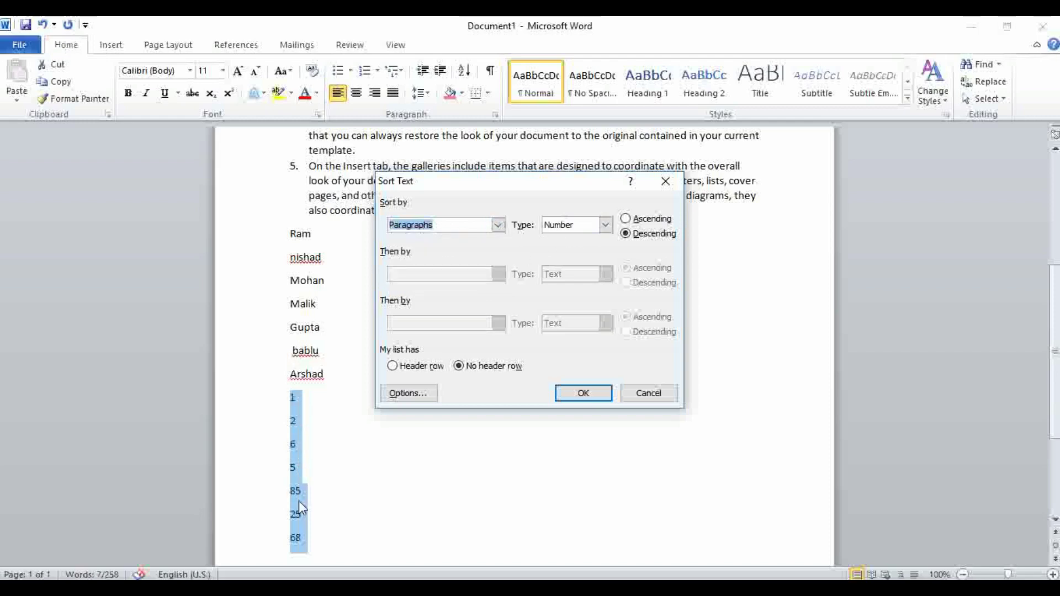
{"action": "left_click", "coordinate": [605, 226]}
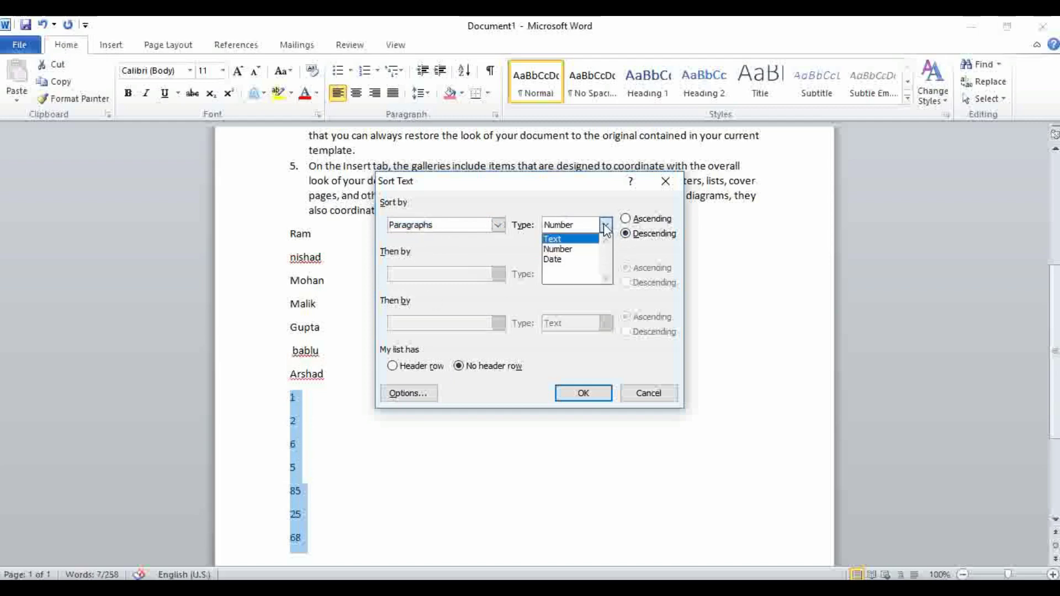
{"action": "left_click", "coordinate": [575, 255]}
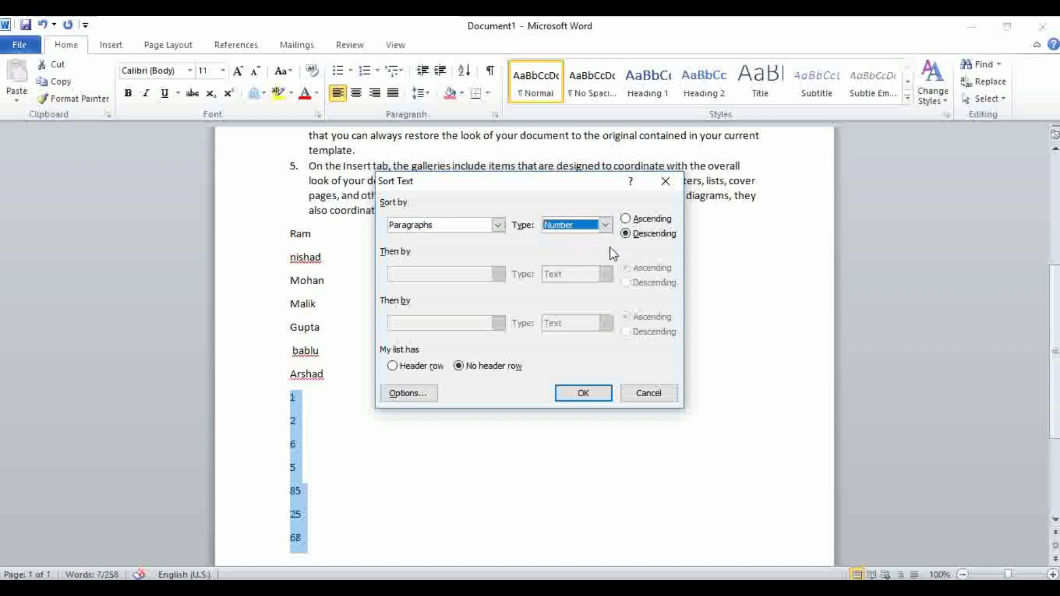
{"action": "left_click", "coordinate": [626, 219]}
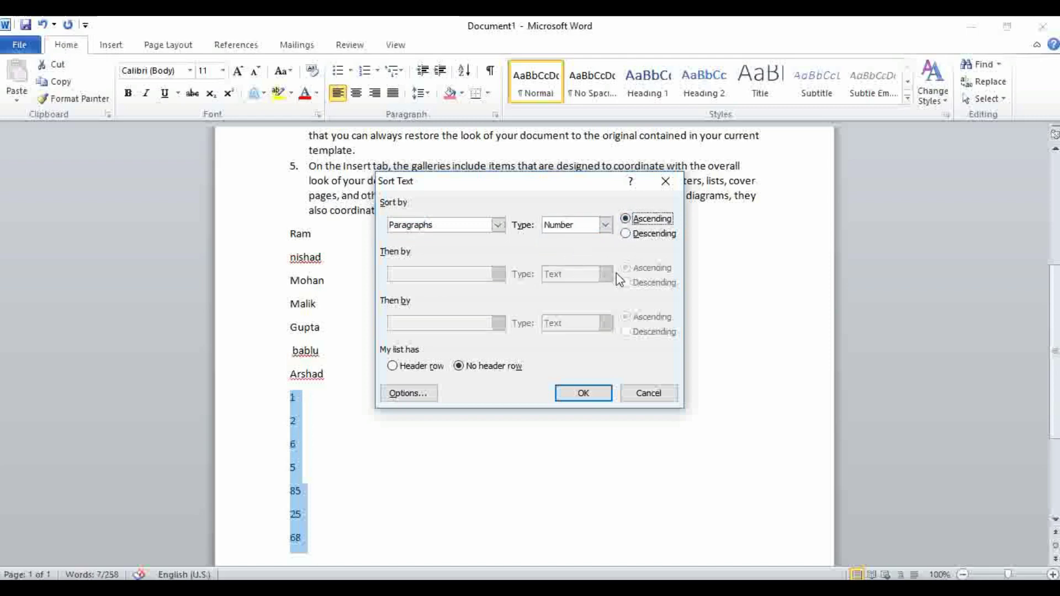
{"action": "left_click", "coordinate": [583, 393]}
{"action": "left_click", "coordinate": [350, 467]}
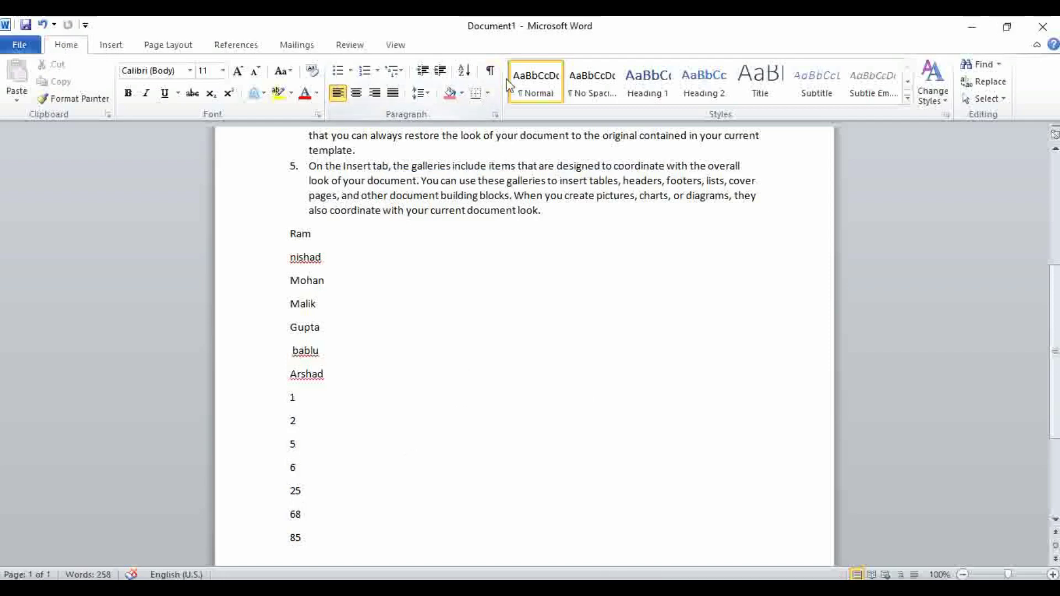
{"action": "scroll", "coordinate": [472, 177], "scroll_direction": "up", "scroll_amount": 3}
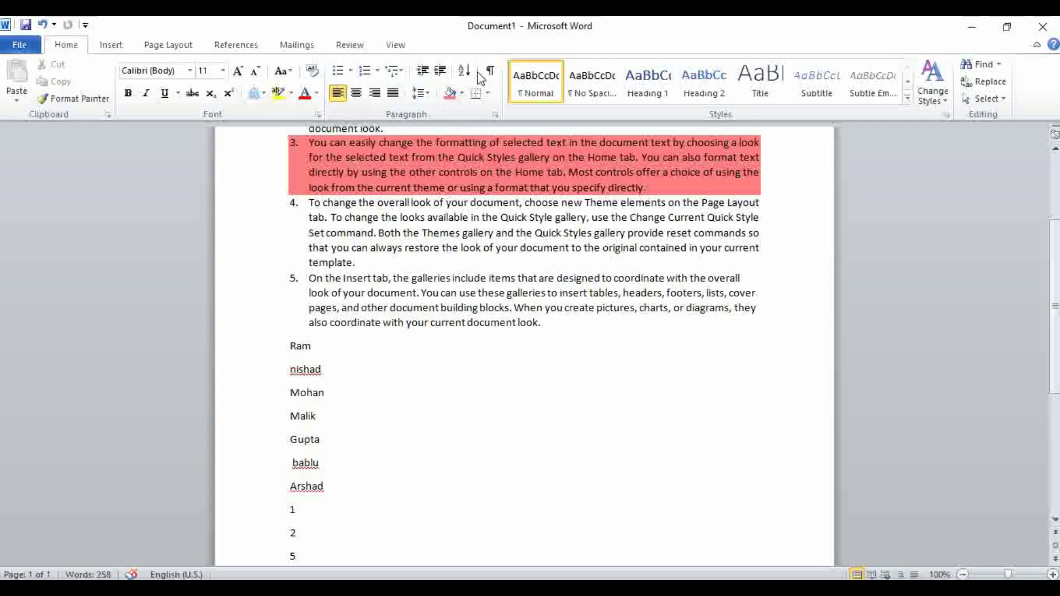
{"action": "scroll", "coordinate": [472, 244], "scroll_direction": "up", "scroll_amount": 3}
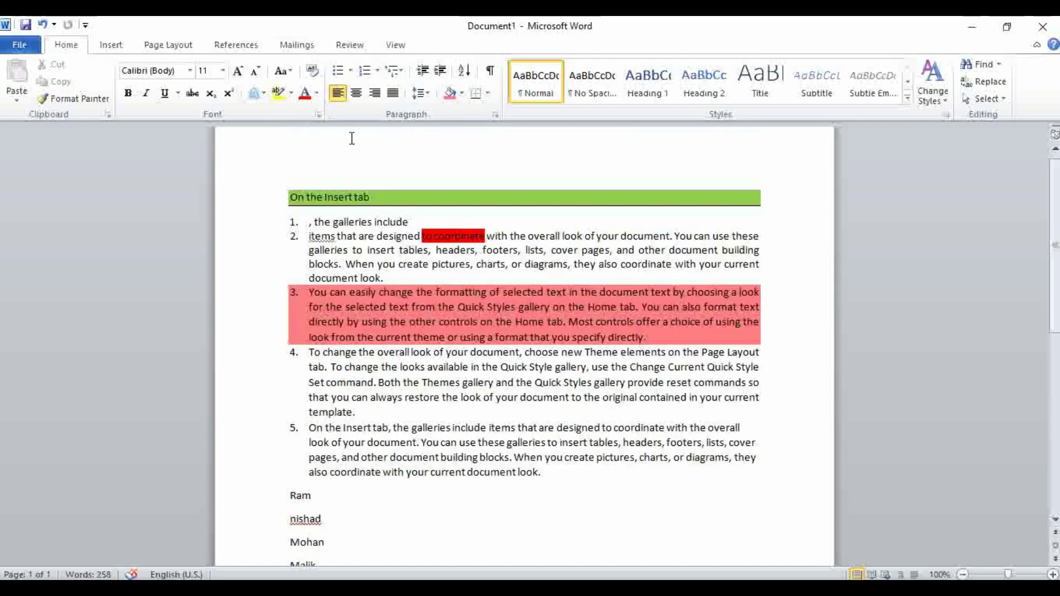
{"action": "left_click", "coordinate": [216, 53]}
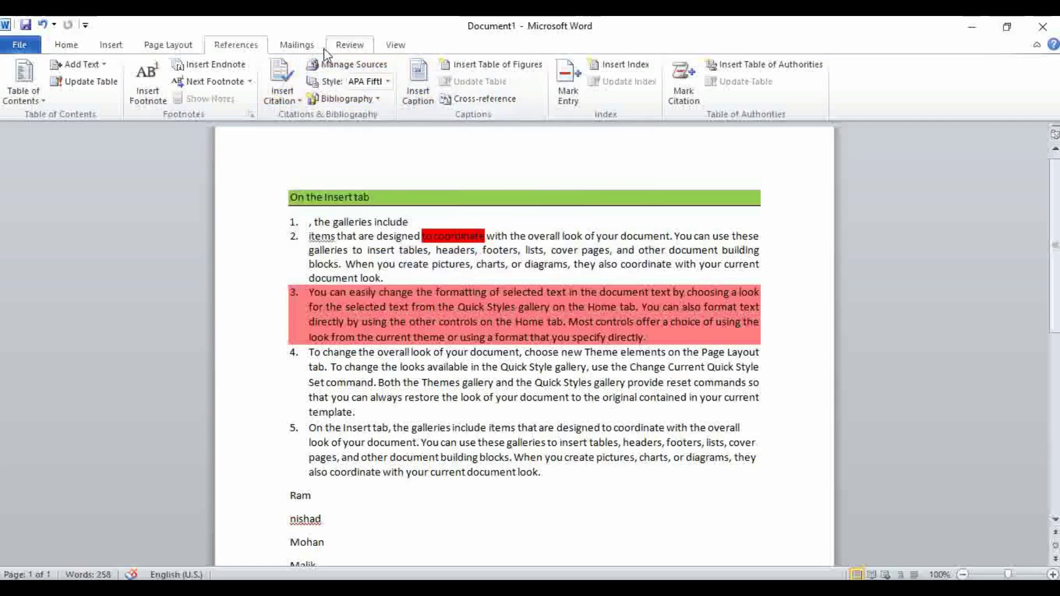
{"action": "left_click", "coordinate": [66, 44]}
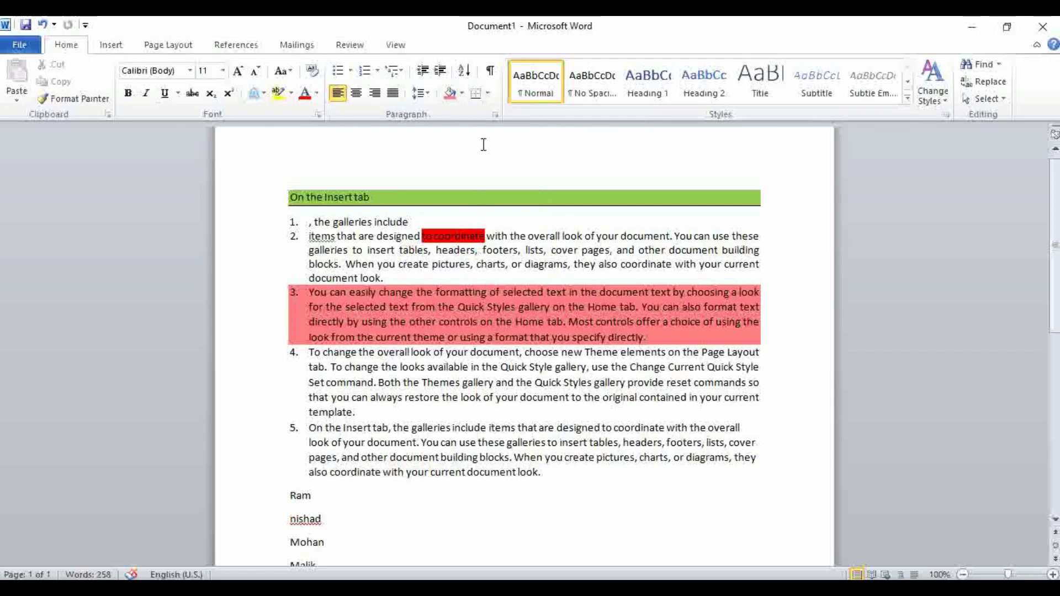
Show the paragraph marks and other hidden formatting symbols in the document, and hide them again.
{"action": "left_click", "coordinate": [392, 278]}
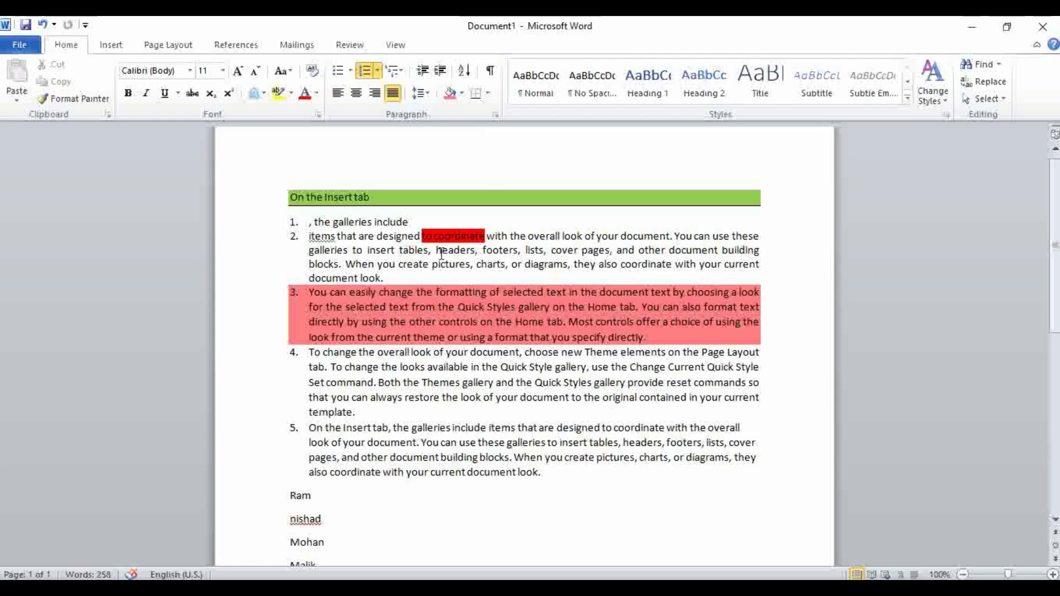
{"action": "left_click", "coordinate": [494, 75]}
{"action": "left_click", "coordinate": [494, 75]}
{"action": "left_click", "coordinate": [494, 75]}
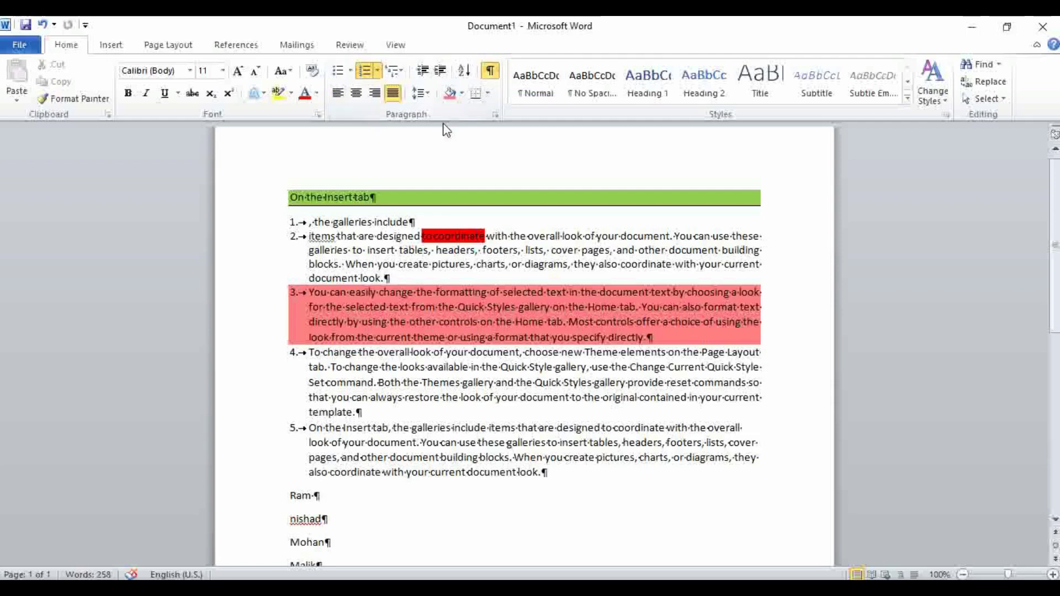
{"action": "left_click", "coordinate": [492, 73]}
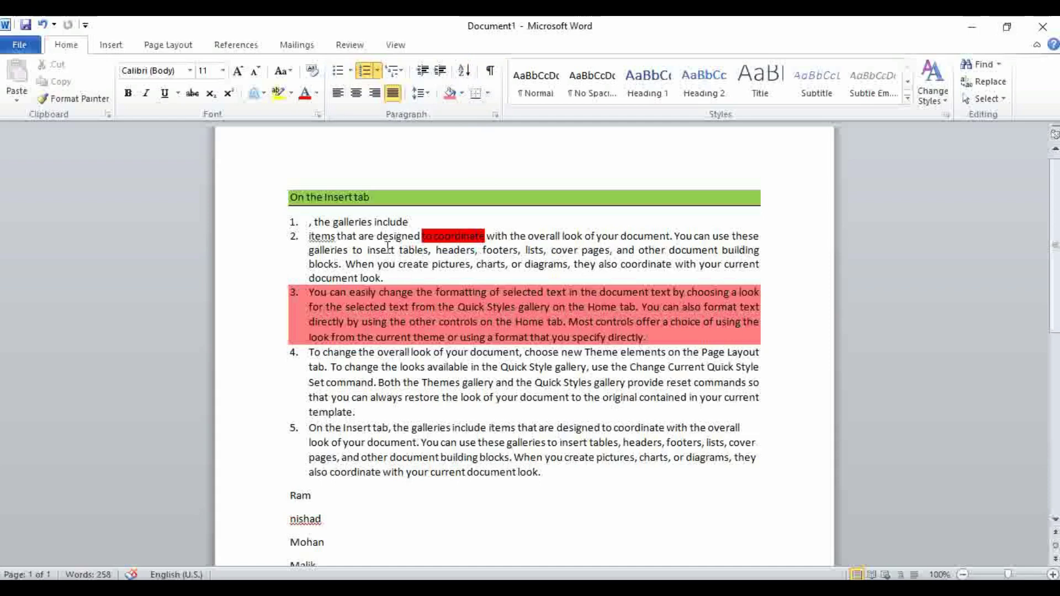
Apply the Heading 1 style to the "On the Insert tab" line at the start of the document.
{"action": "scroll", "coordinate": [388, 247], "scroll_direction": "up", "scroll_amount": 1}
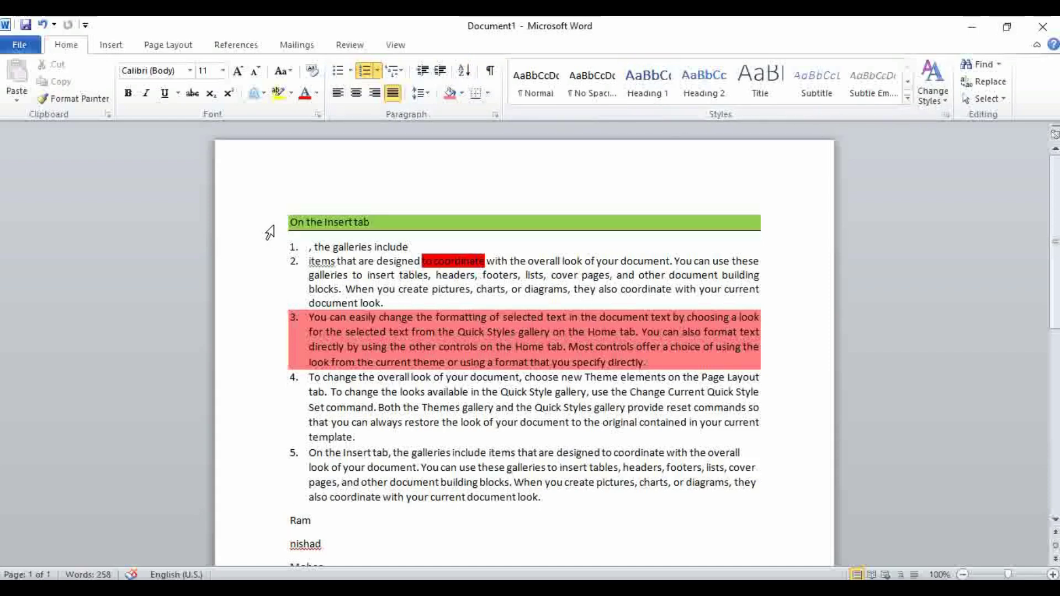
{"action": "left_click", "coordinate": [256, 230]}
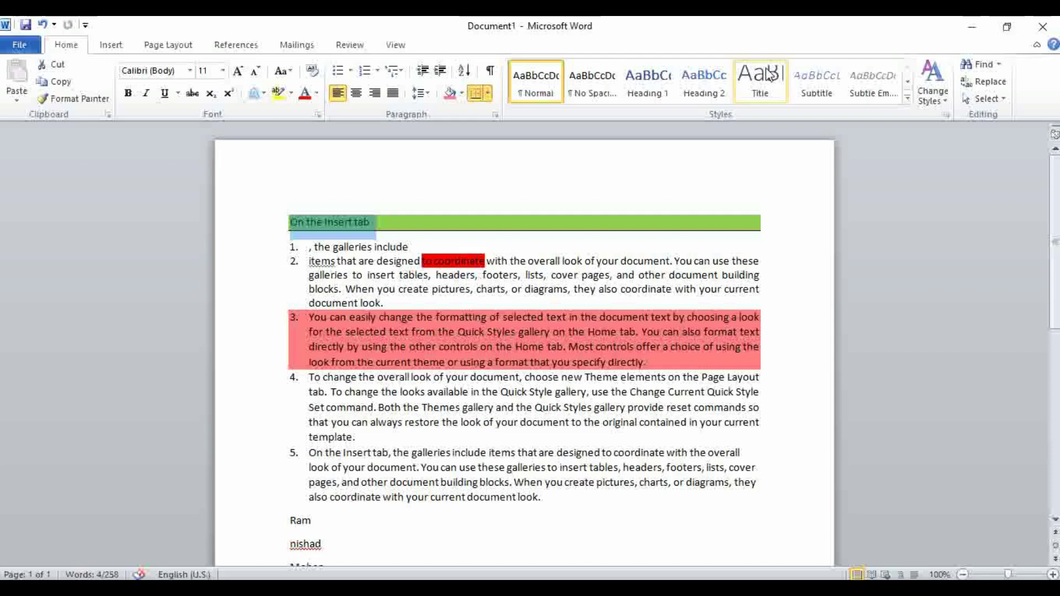
{"action": "left_click", "coordinate": [646, 80]}
{"action": "left_click", "coordinate": [515, 236]}
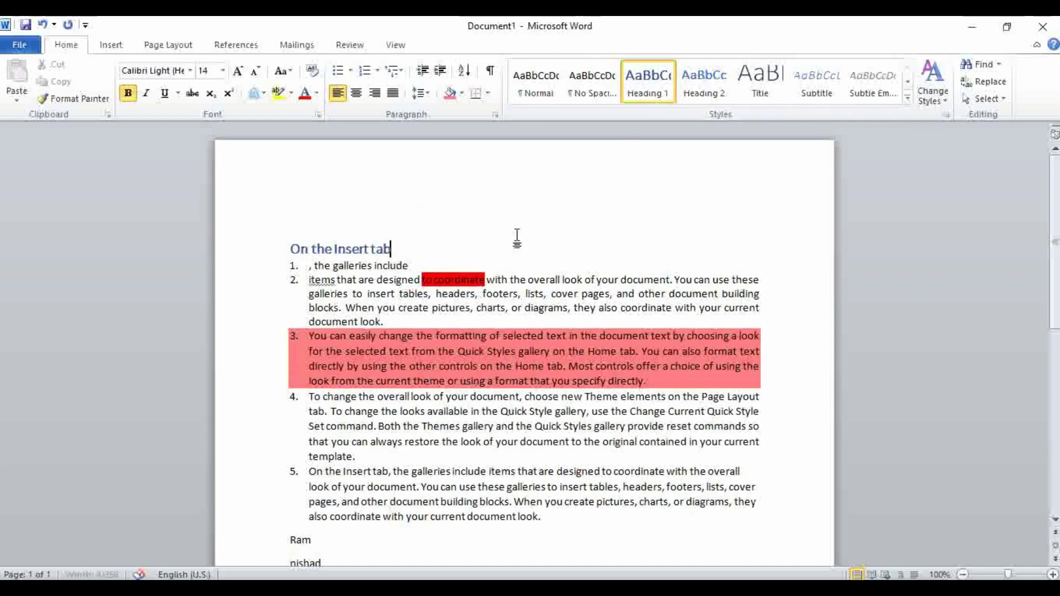
Apply the Title style to the "On the Insert tab" line at the start of the document.
{"action": "left_click", "coordinate": [265, 254]}
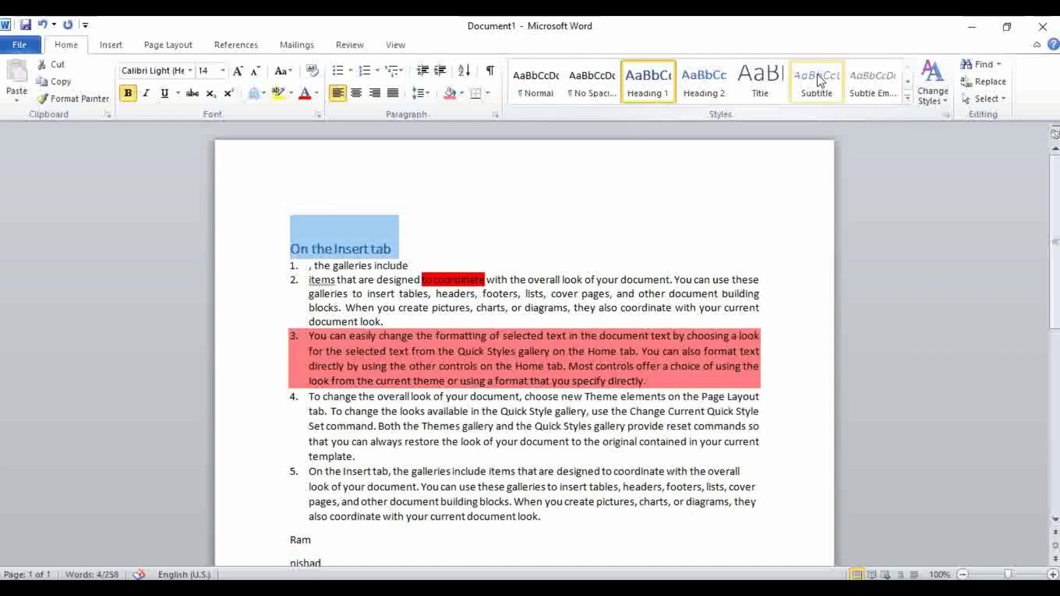
{"action": "left_click", "coordinate": [760, 80]}
{"action": "left_click", "coordinate": [657, 223]}
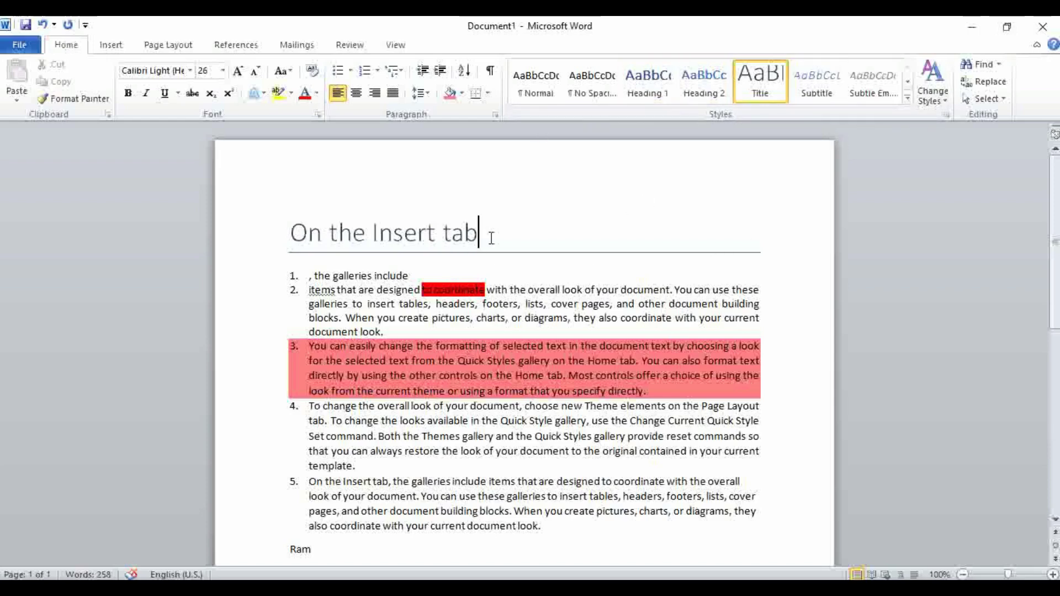
{"action": "left_click", "coordinate": [219, 48]}
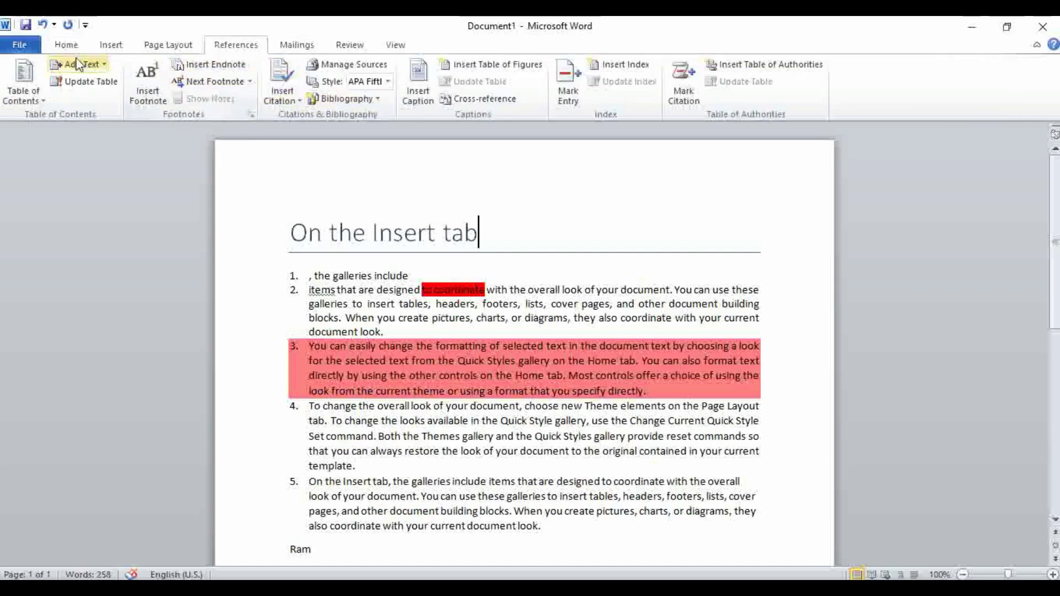
{"action": "left_click", "coordinate": [66, 45]}
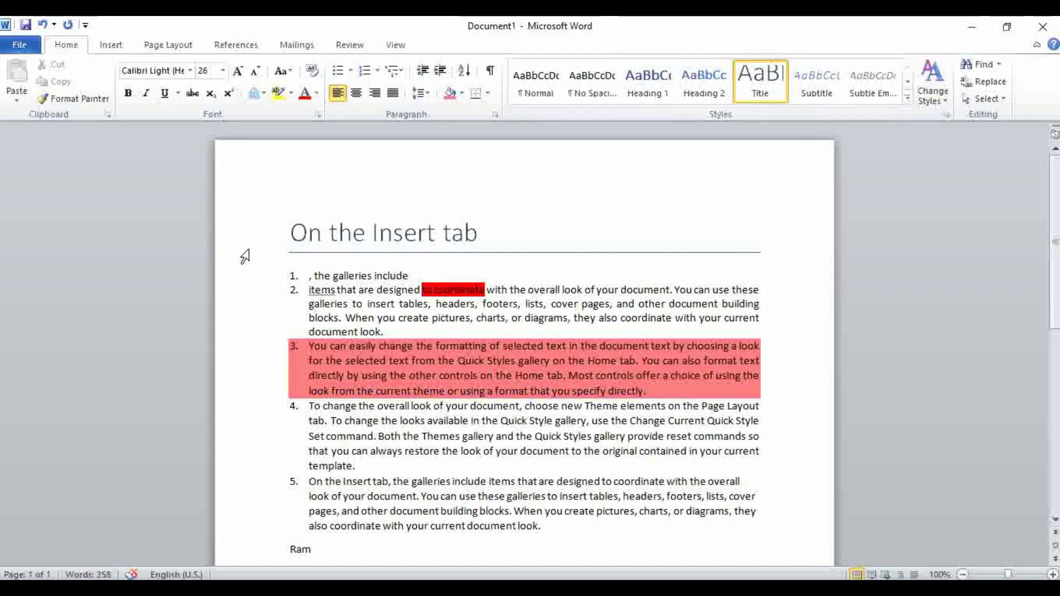
Select the title line and change the document's style set to Newsprint.
{"action": "left_click", "coordinate": [283, 255]}
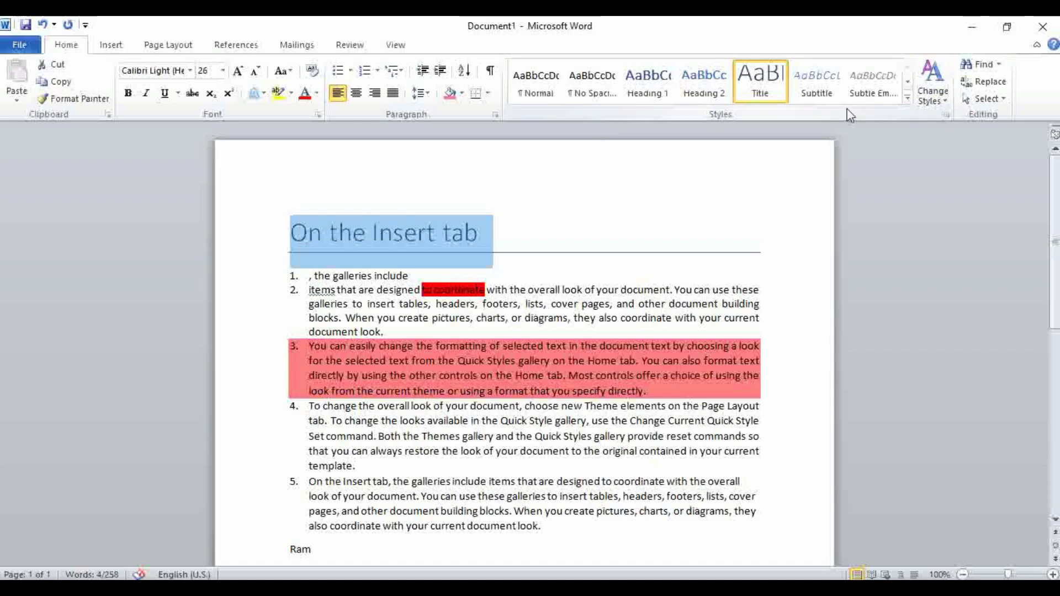
{"action": "left_click", "coordinate": [933, 89]}
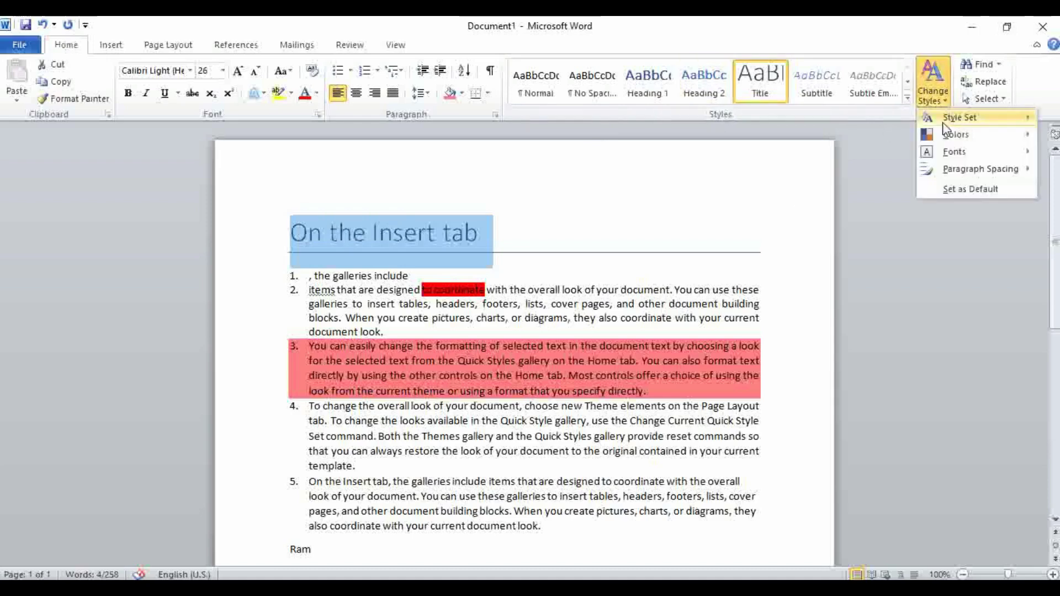
{"action": "mouse_move", "coordinate": [945, 126]}
{"action": "left_click", "coordinate": [777, 252]}
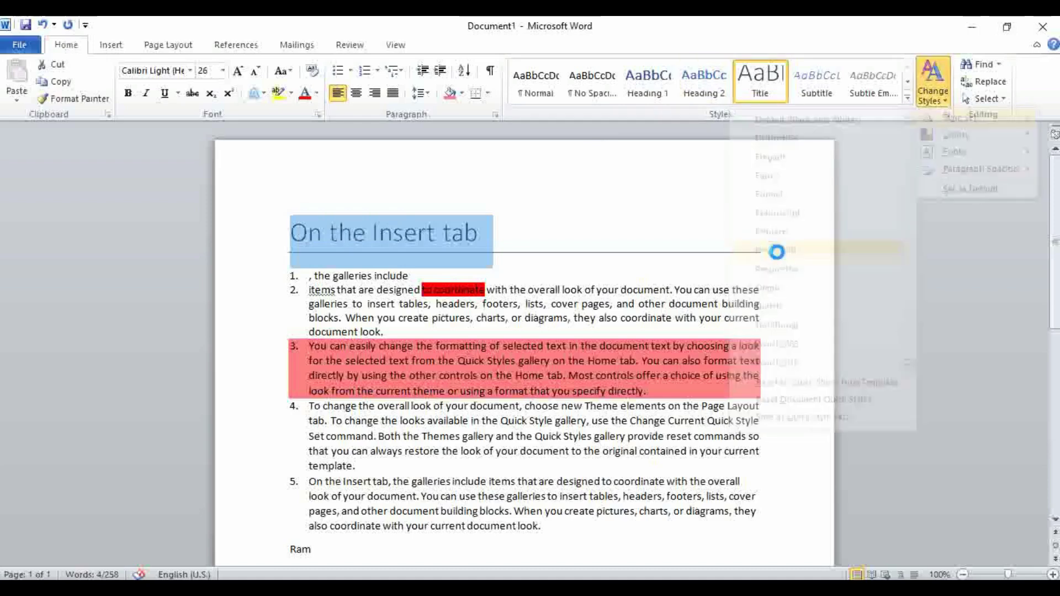
{"action": "left_click", "coordinate": [933, 91]}
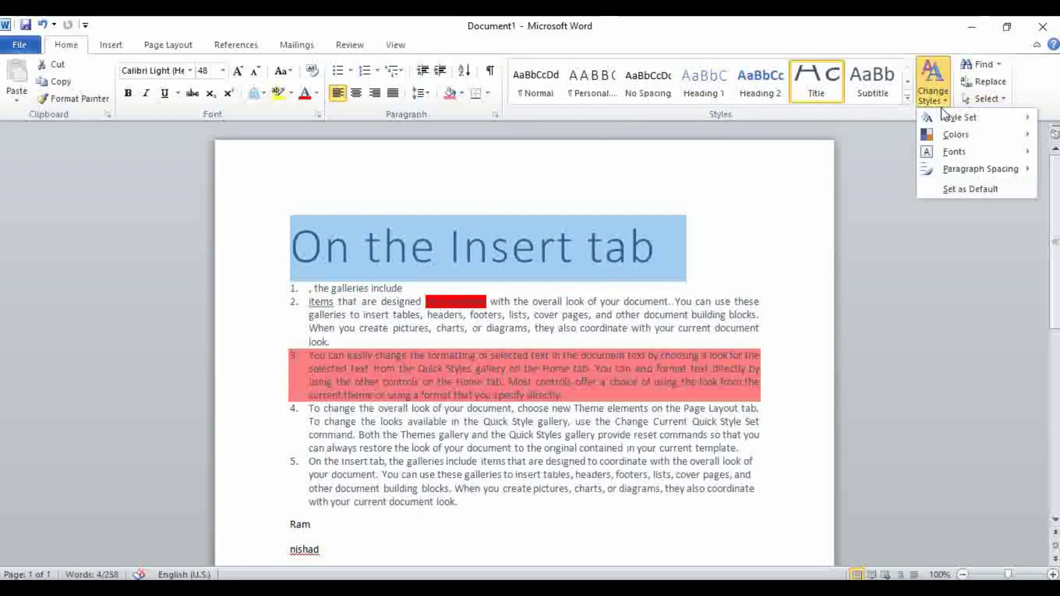
{"action": "mouse_move", "coordinate": [956, 176]}
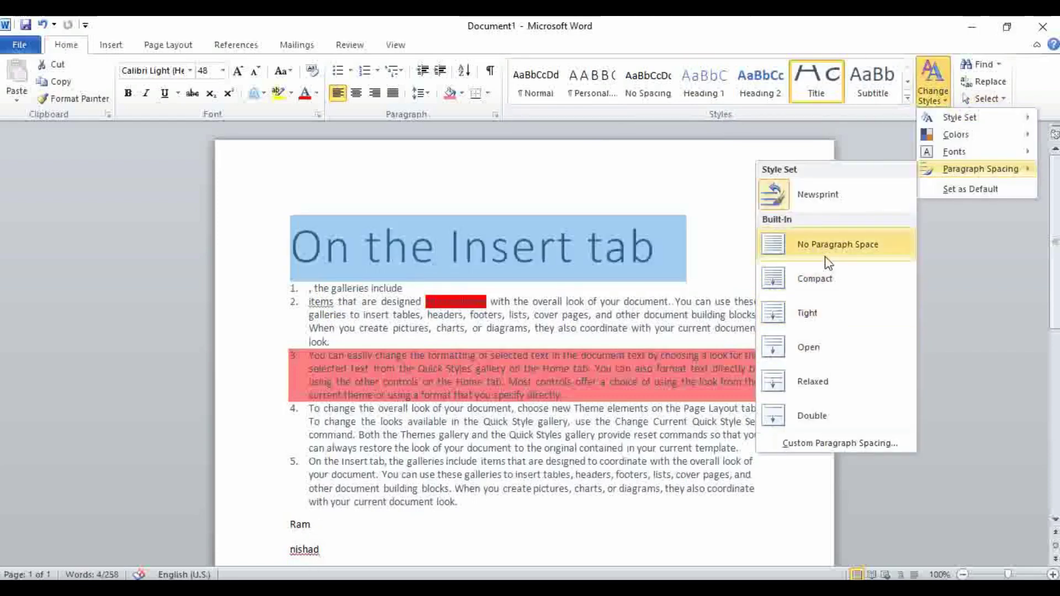
{"action": "left_click", "coordinate": [932, 92]}
{"action": "left_click", "coordinate": [933, 91]}
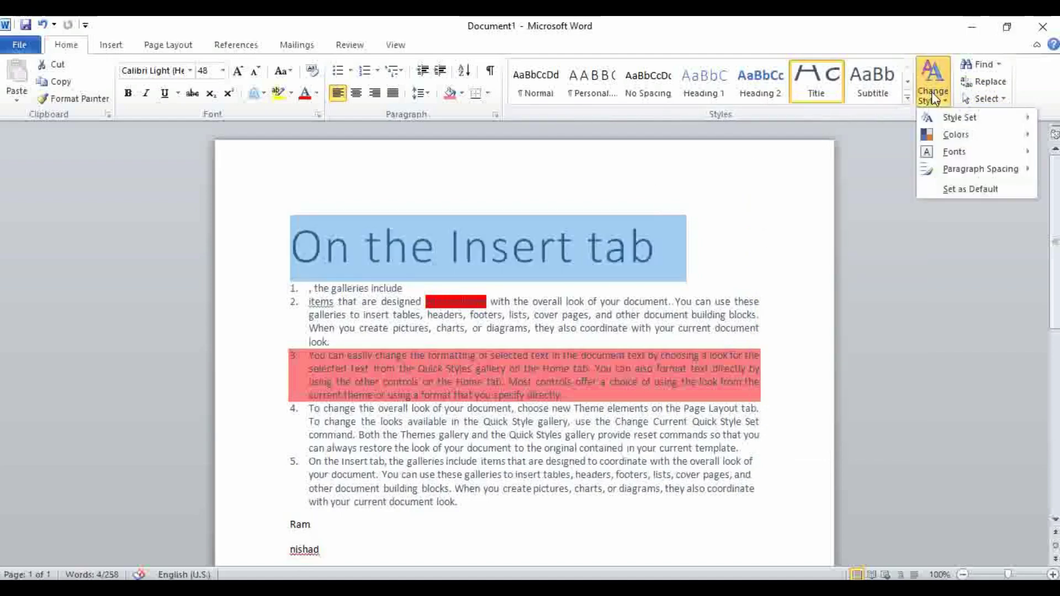
{"action": "left_click", "coordinate": [760, 123]}
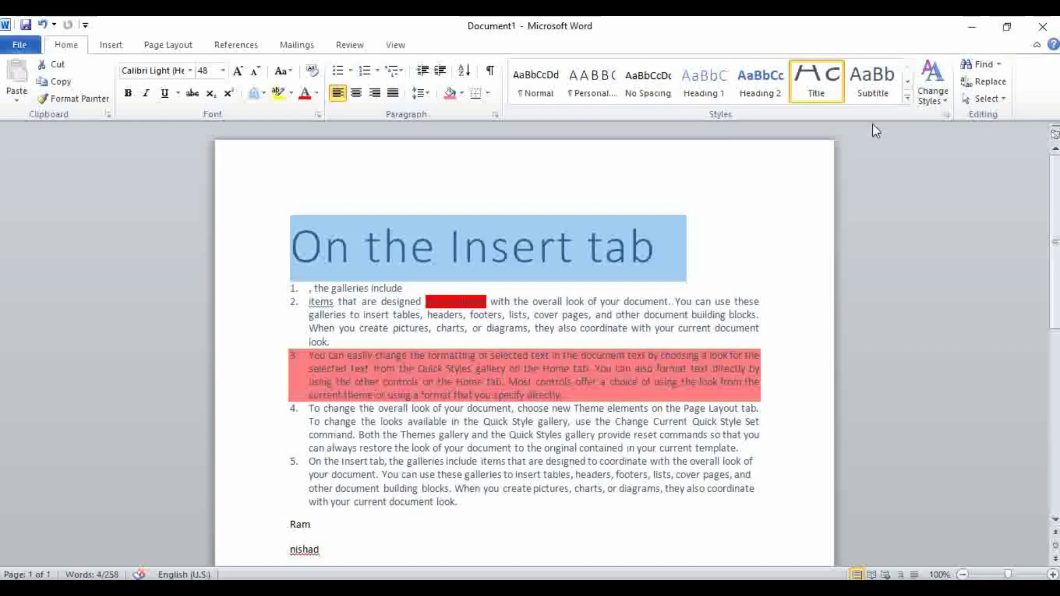
Create a new quick style named "Yur!Tech" from the selected title line using Apply Styles.
{"action": "left_click", "coordinate": [908, 100]}
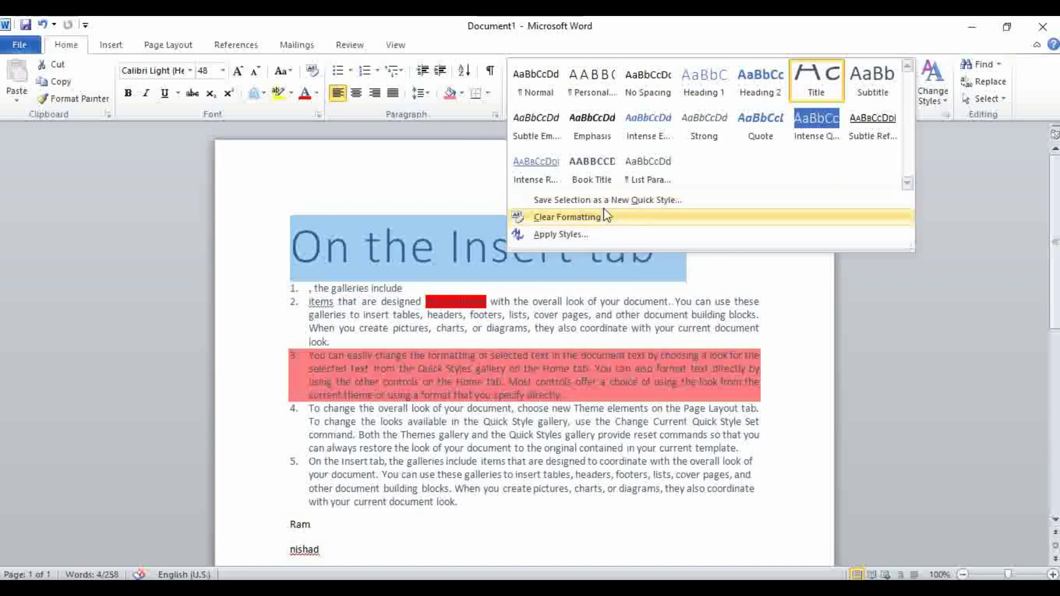
{"action": "left_click", "coordinate": [558, 234]}
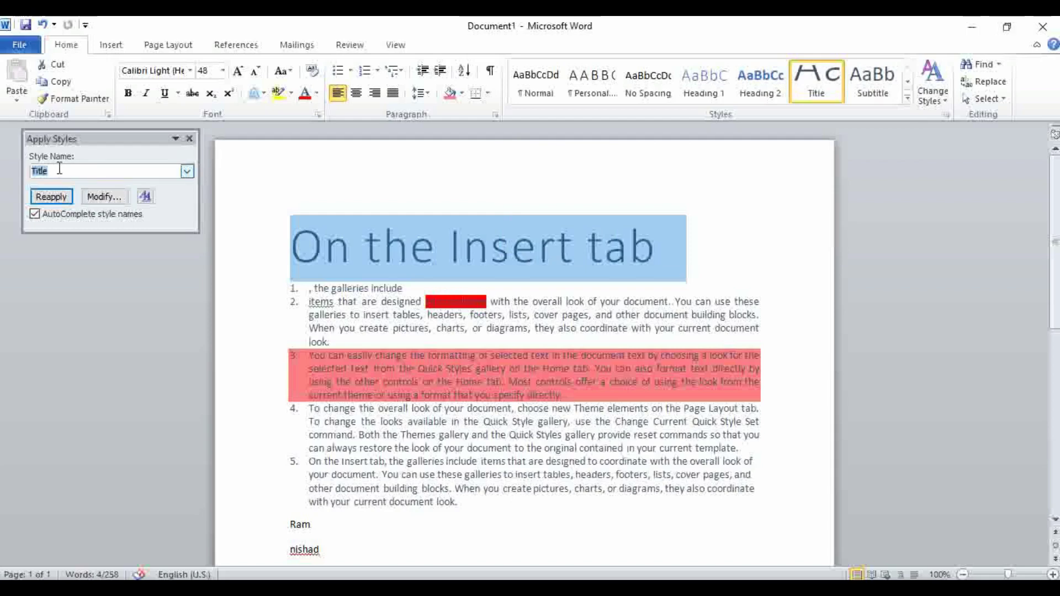
{"action": "type", "text": "Yu"}
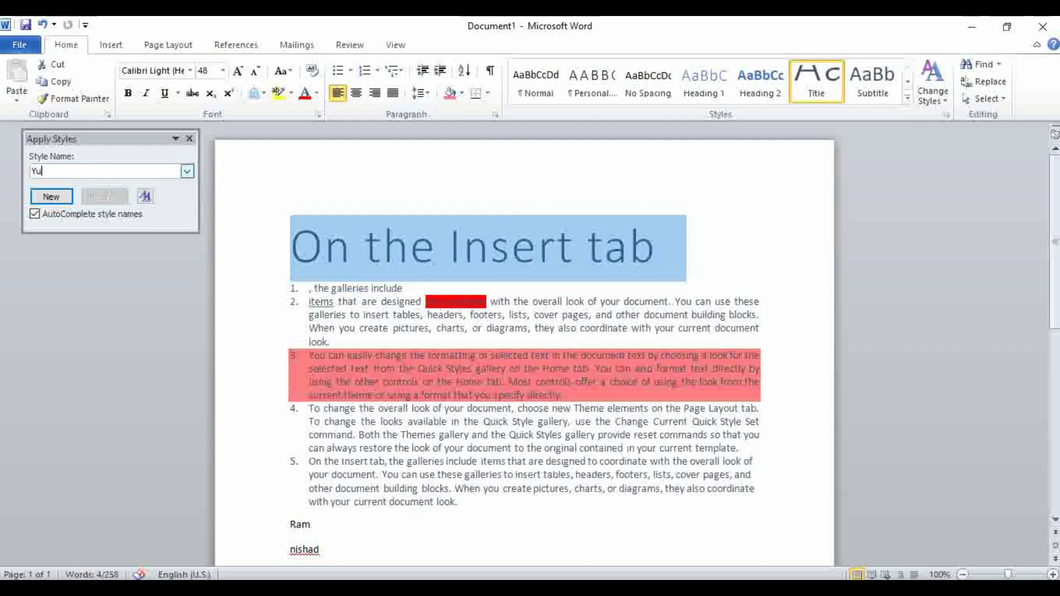
{"action": "type", "text": "r"}
{"action": "type", "text": "i"}
{"action": "left_click", "coordinate": [55, 197]}
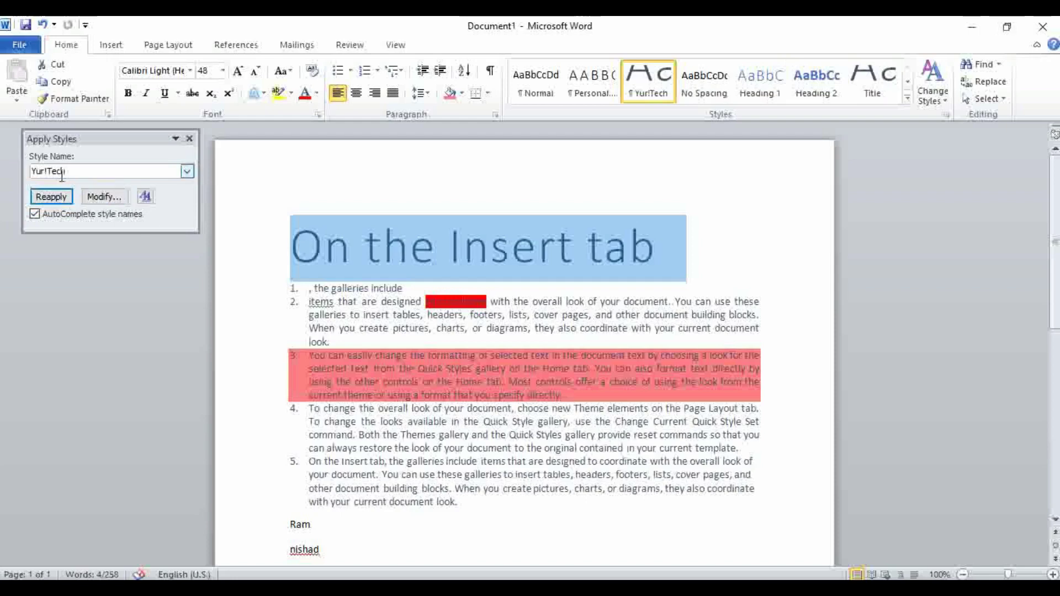
Modify the Yur!Tech style to centered alignment with a yellow font color and bold text.
{"action": "left_click", "coordinate": [92, 198]}
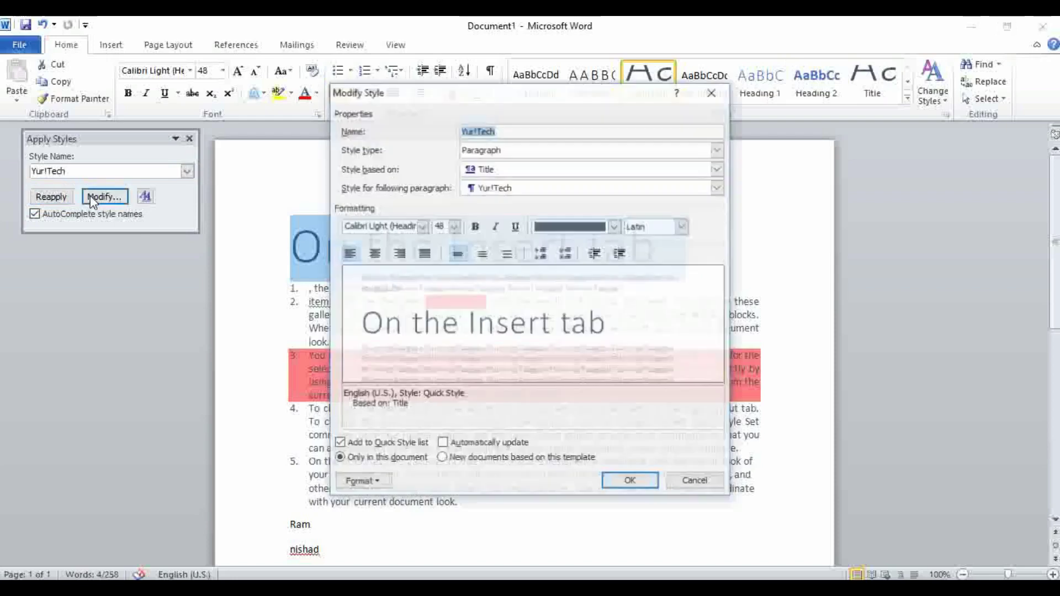
{"action": "left_click_drag", "start_coordinate": [420, 98], "coordinate": [769, 127]}
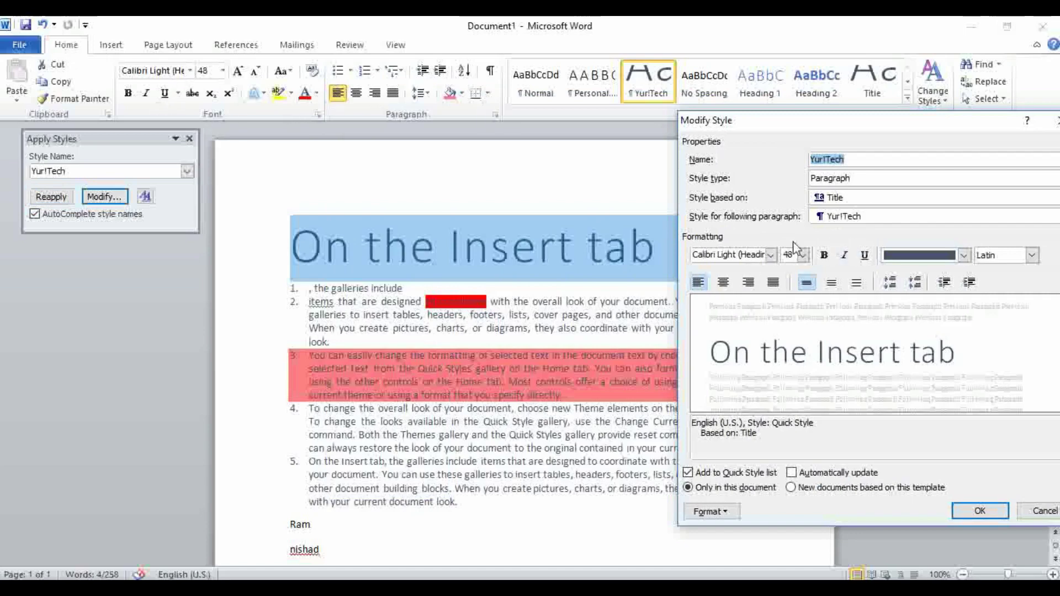
{"action": "left_click", "coordinate": [727, 283]}
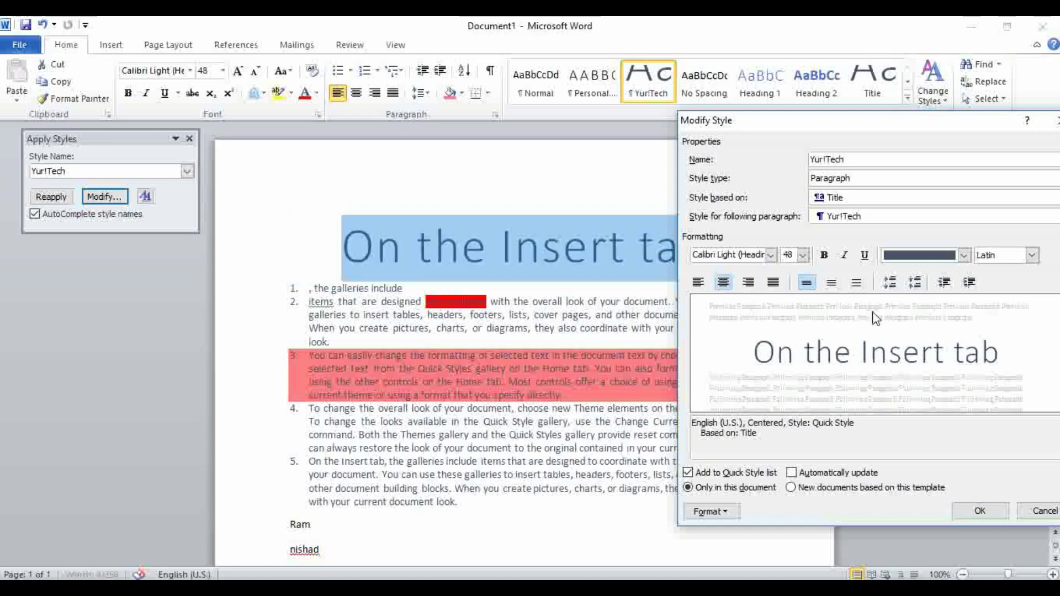
{"action": "left_click", "coordinate": [963, 255]}
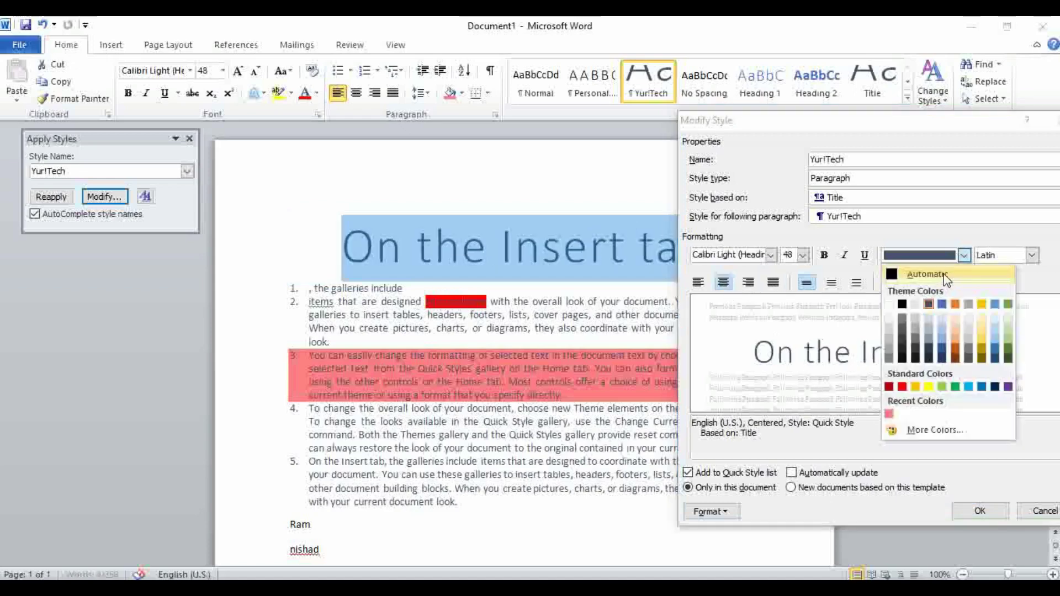
{"action": "left_click", "coordinate": [933, 386]}
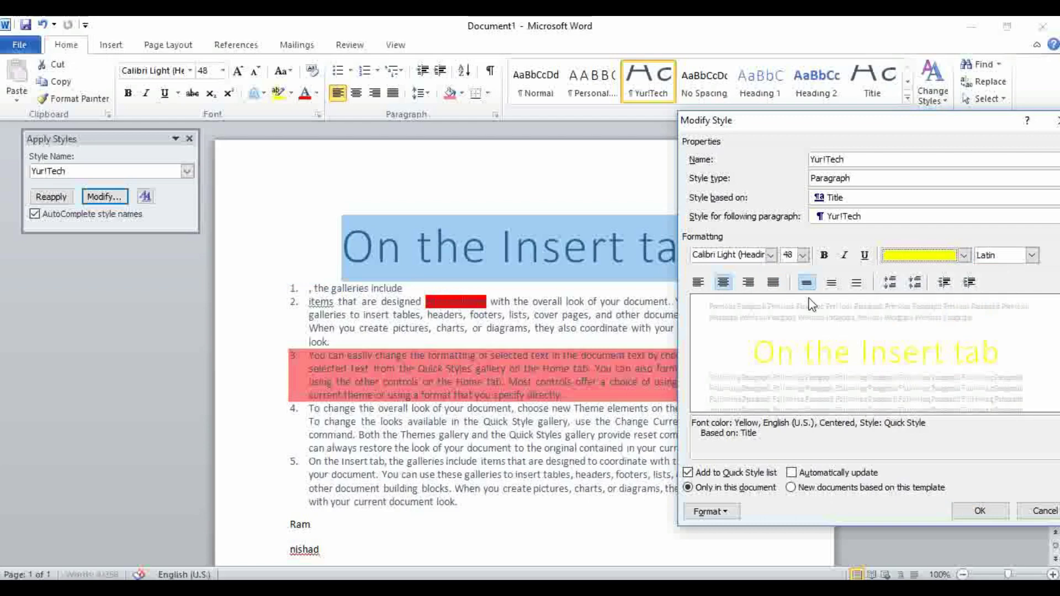
{"action": "left_click", "coordinate": [823, 255]}
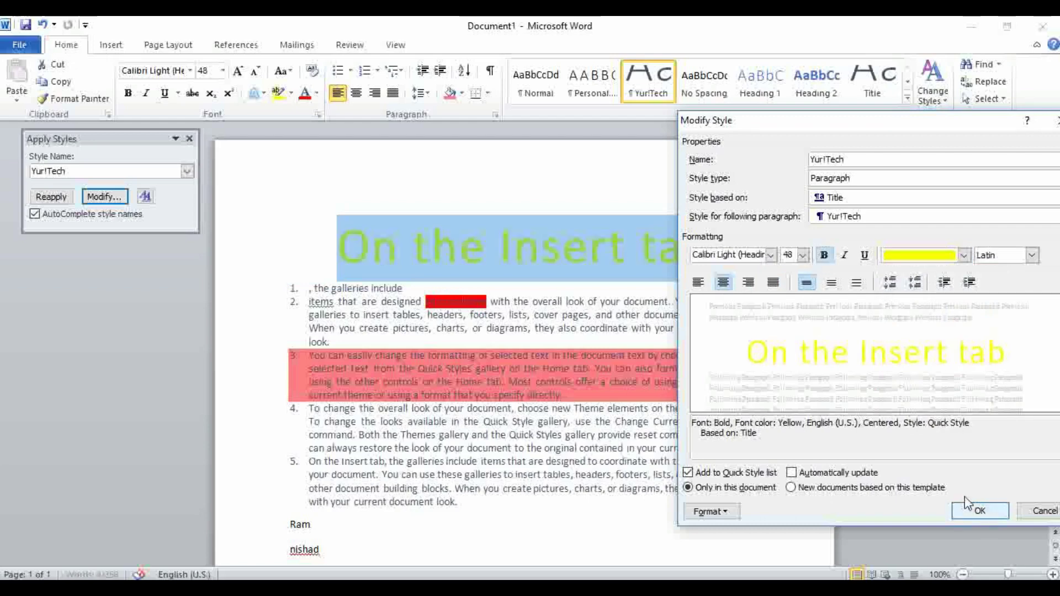
{"action": "left_click", "coordinate": [973, 513]}
{"action": "left_click", "coordinate": [552, 302]}
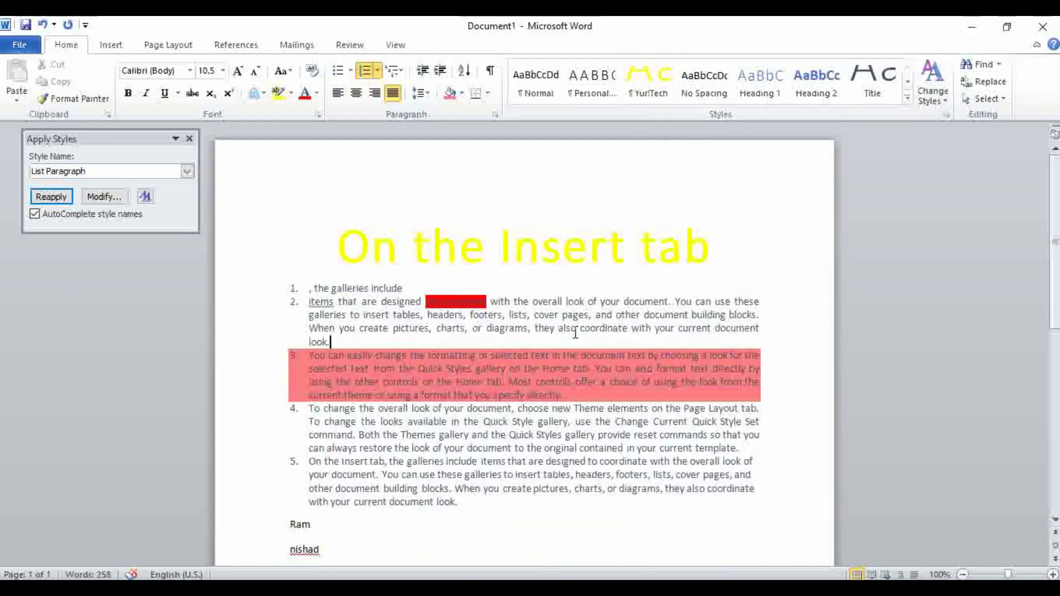
{"action": "left_click_drag", "start_coordinate": [577, 329], "coordinate": [836, 328]}
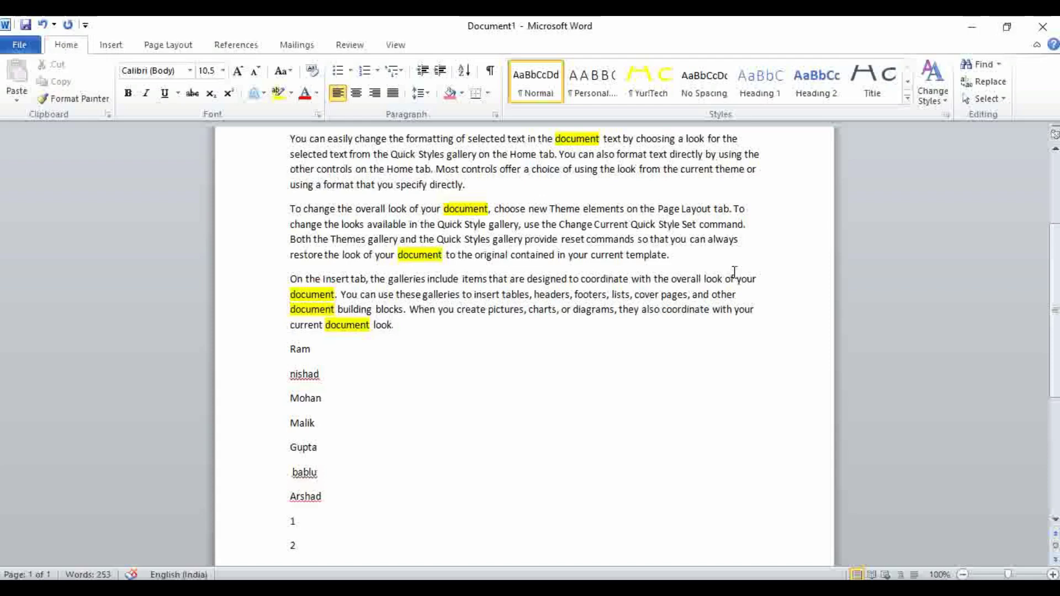